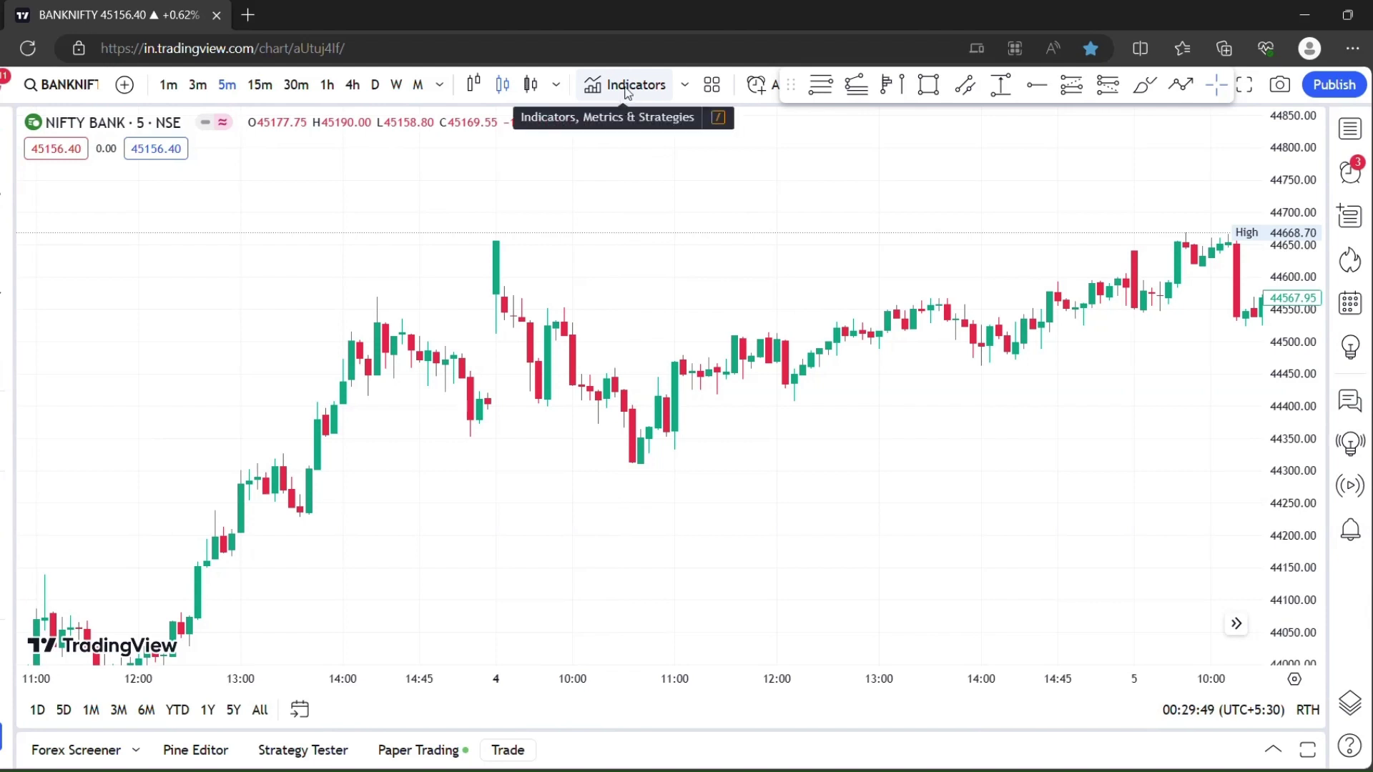
# Add the Nadaraya-Watson Envelope [LuxAlgo] indicator from Favorites to the BANKNIFTY chart
pyautogui.click(626, 88)
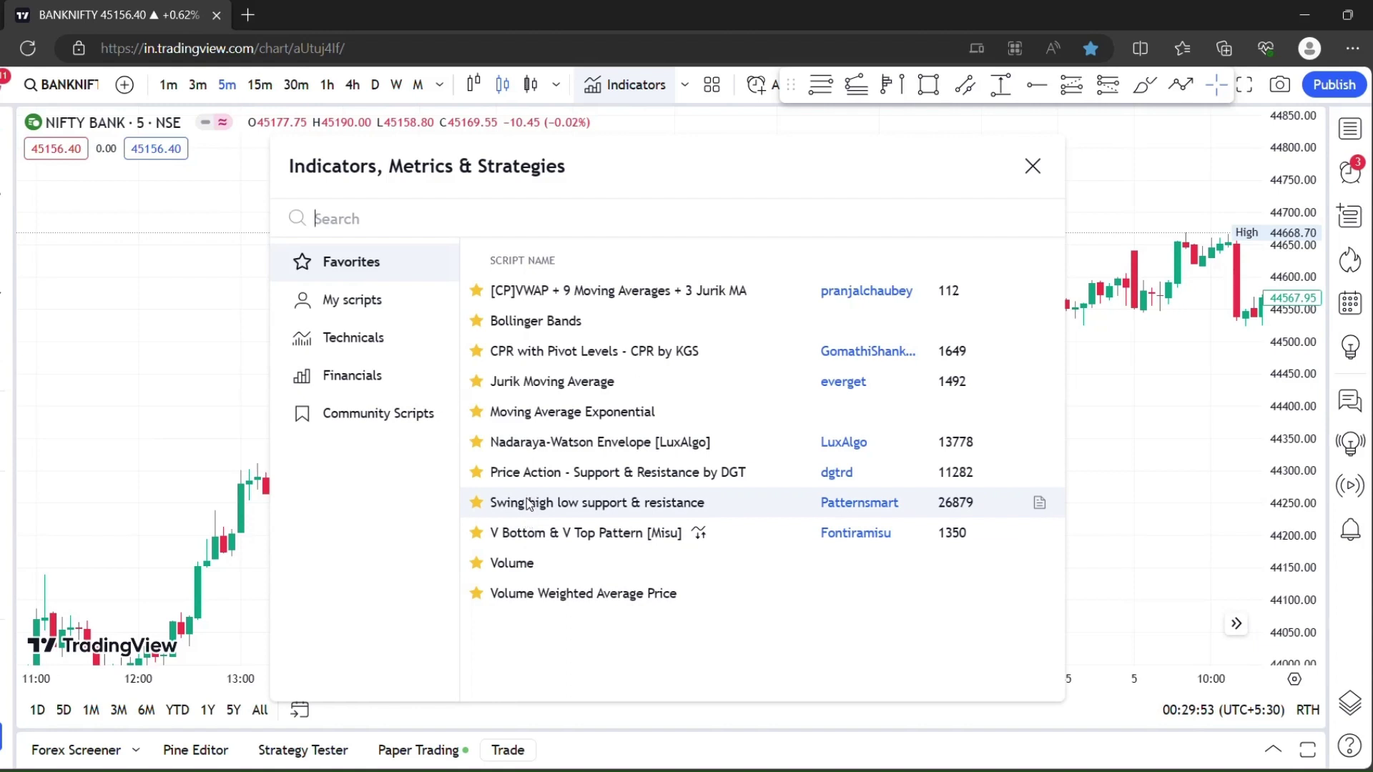
pyautogui.click(523, 448)
pyautogui.click(1032, 167)
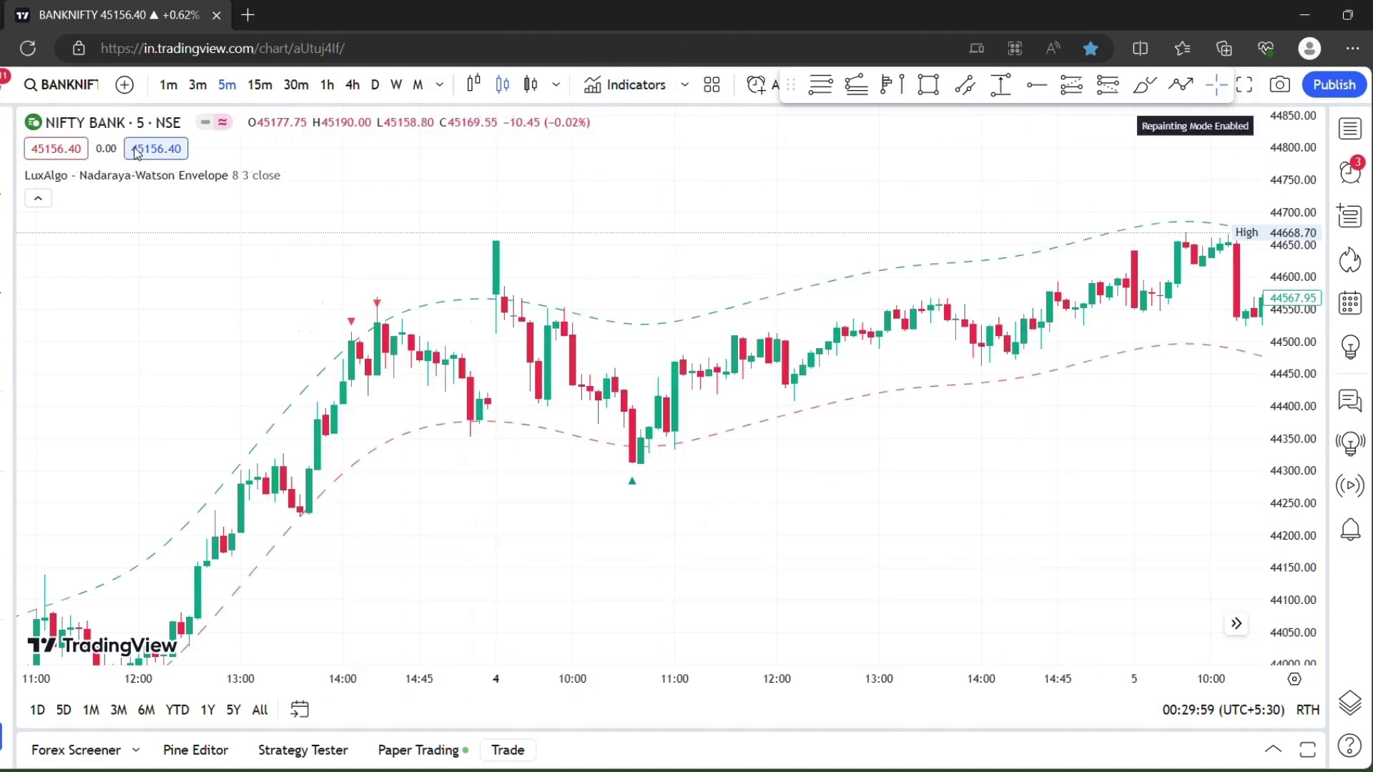
# Change the envelope's bandwidth from 8 to 6 and turn off its price-scale labels
pyautogui.click(323, 177)
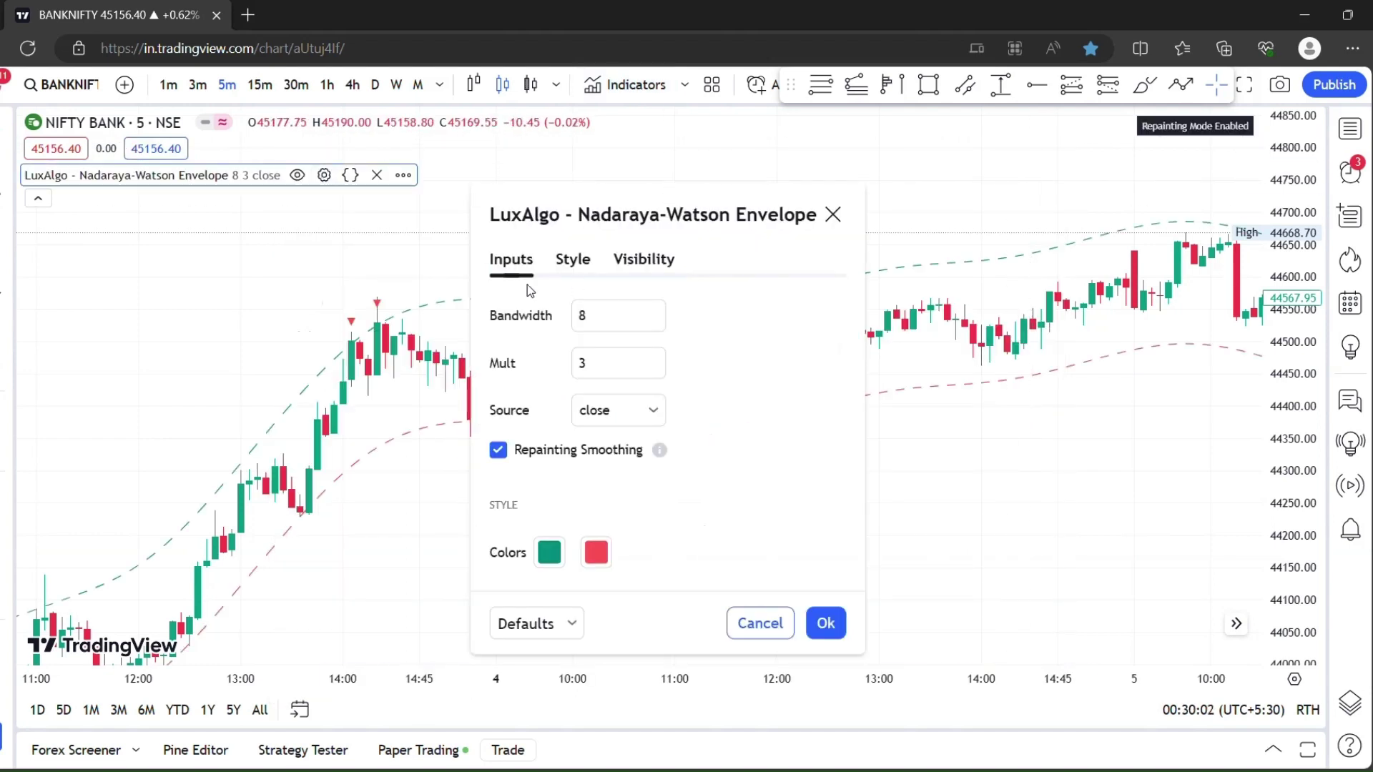
pyautogui.click(572, 261)
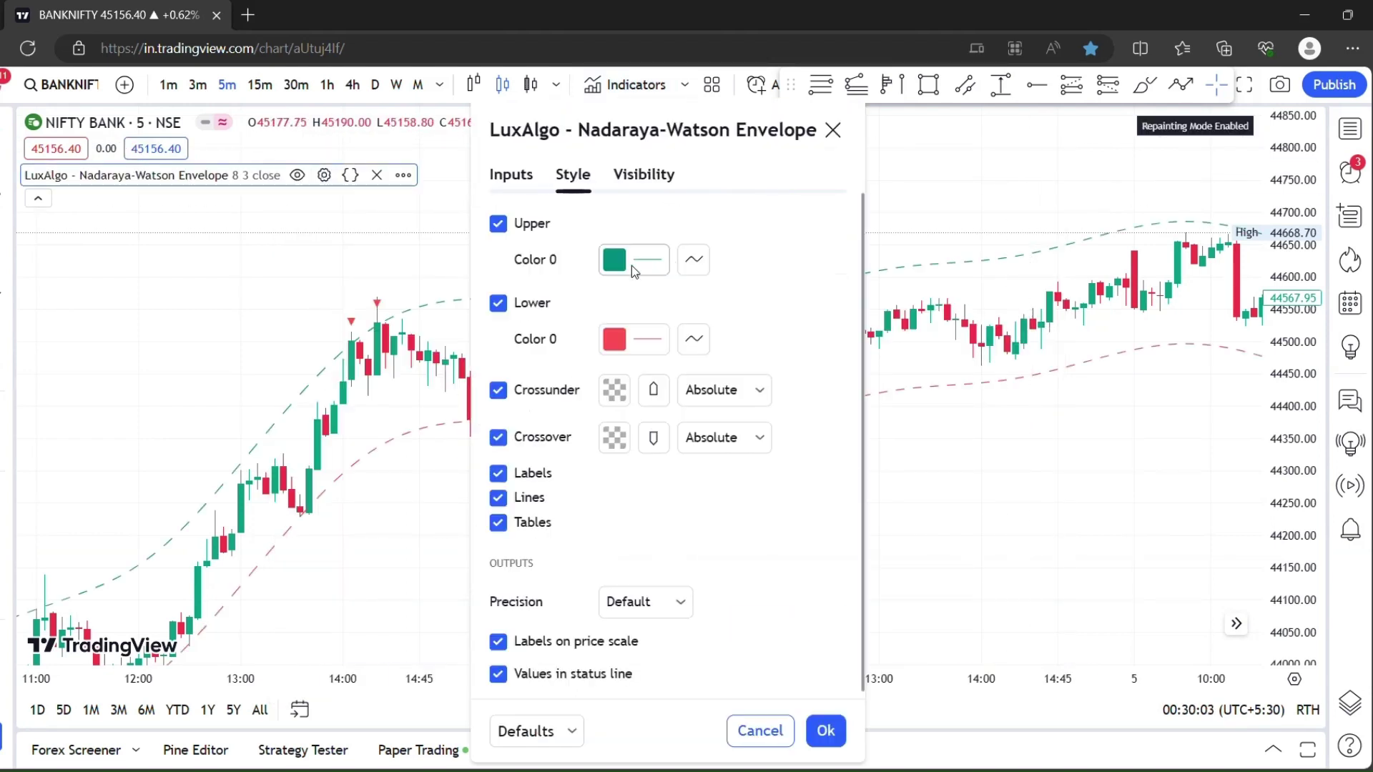
pyautogui.click(510, 174)
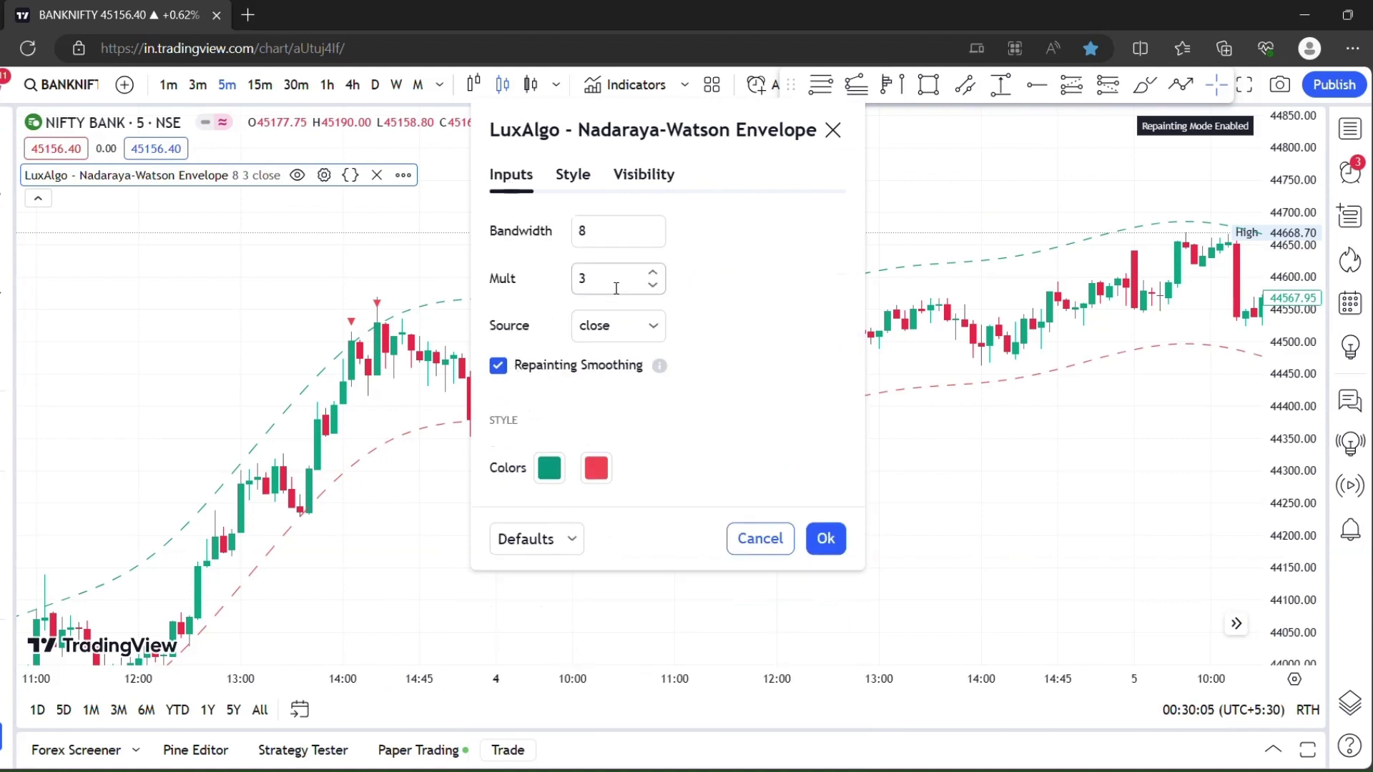
pyautogui.click(572, 187)
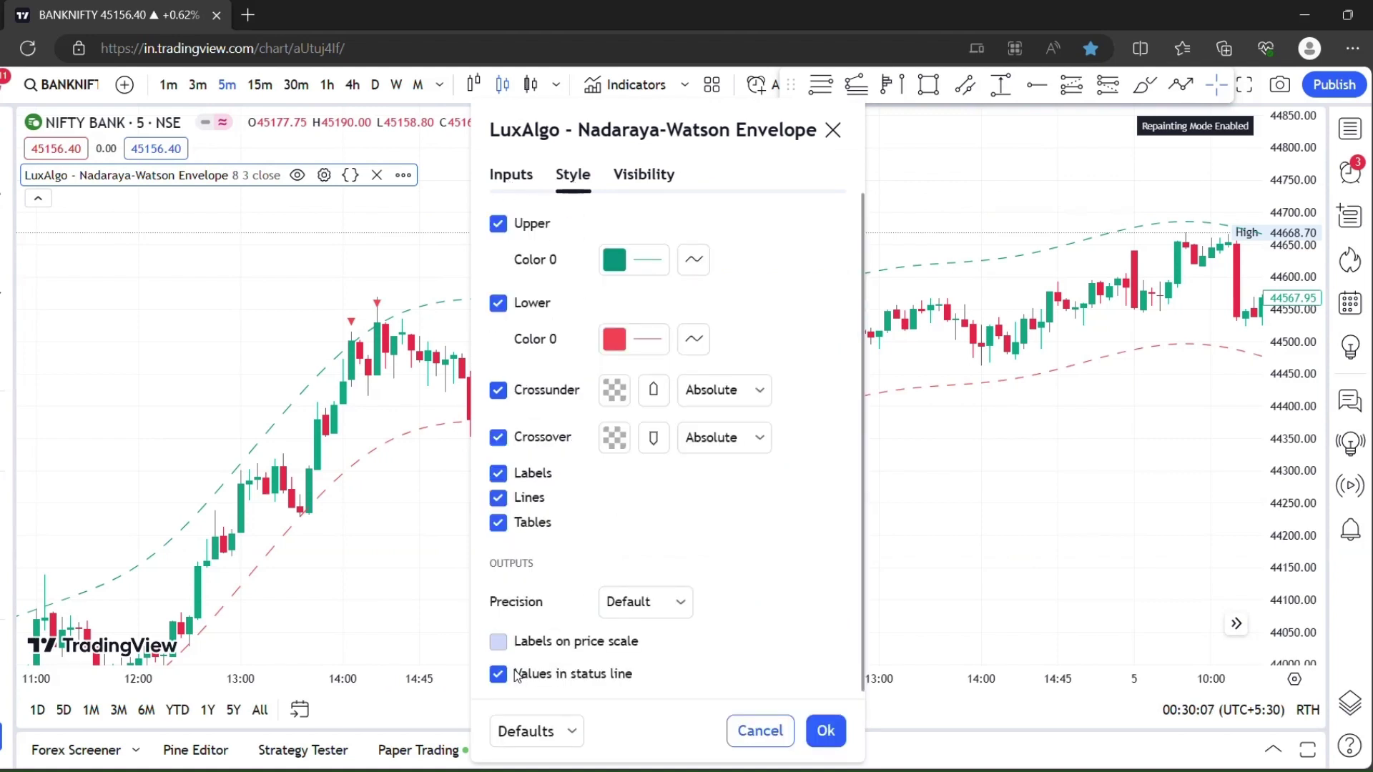
pyautogui.click(512, 176)
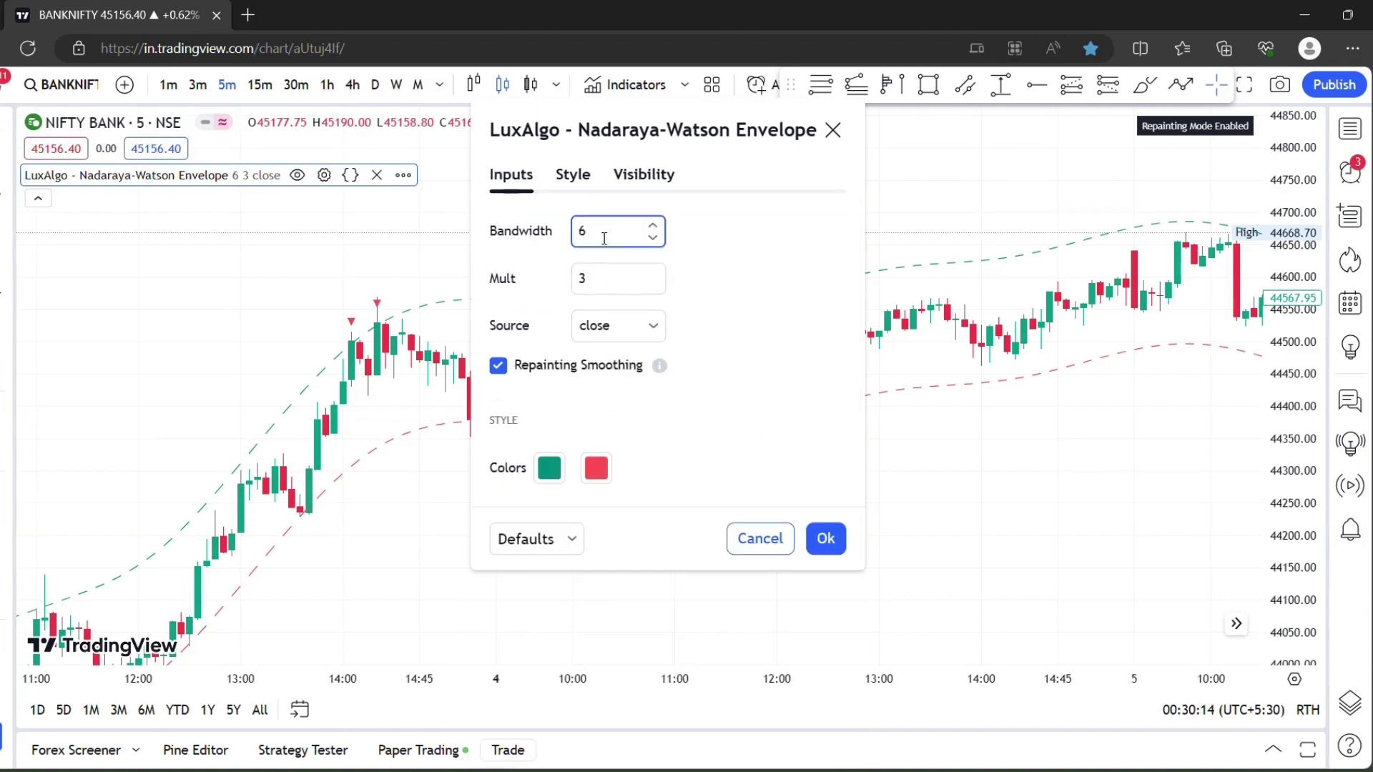
pyautogui.click(826, 539)
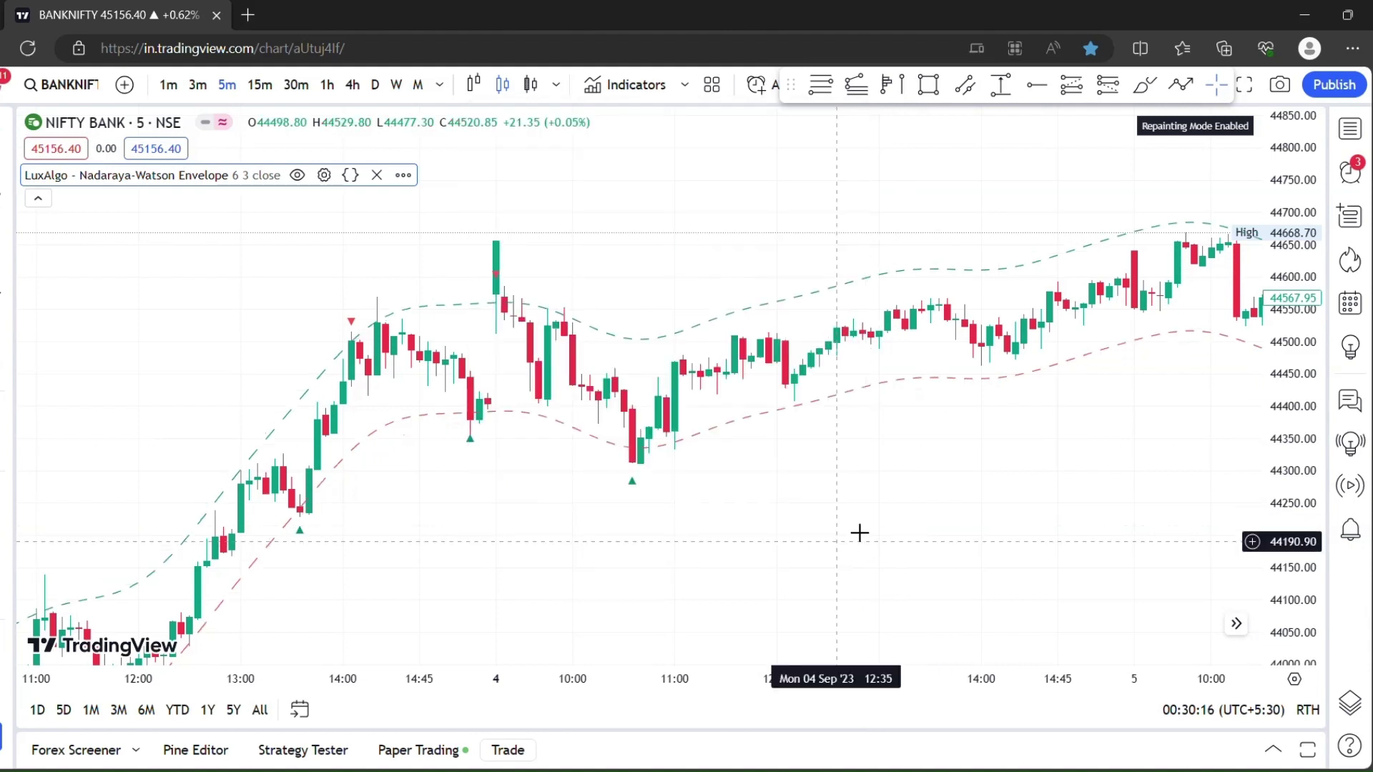
# Add the Volume indicator from Favorites so volume bars appear beneath the candles
pyautogui.click(620, 88)
pyautogui.click(565, 563)
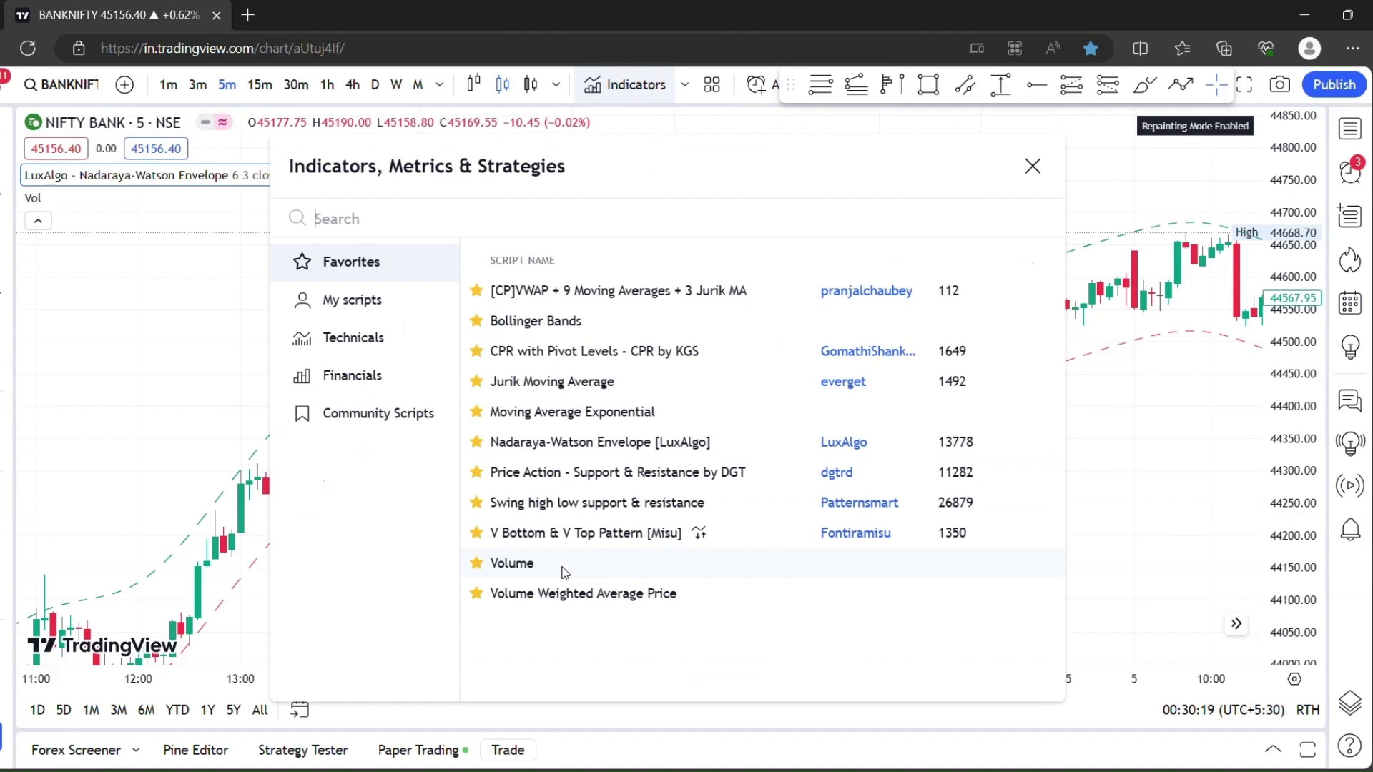
pyautogui.click(1045, 173)
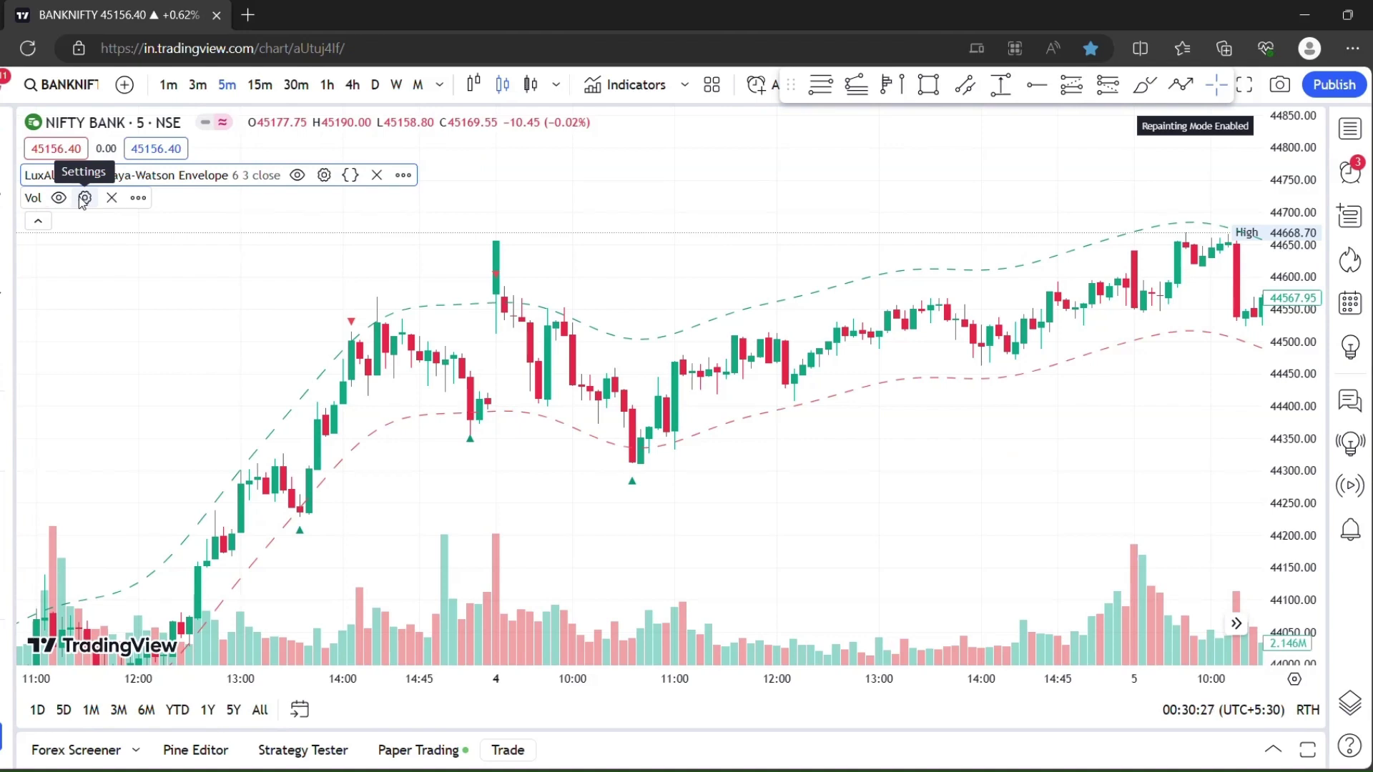
pyautogui.click(85, 198)
# Enable the 20-period Volume MA and hide volume price-scale labels and status-line values
pyautogui.click(591, 349)
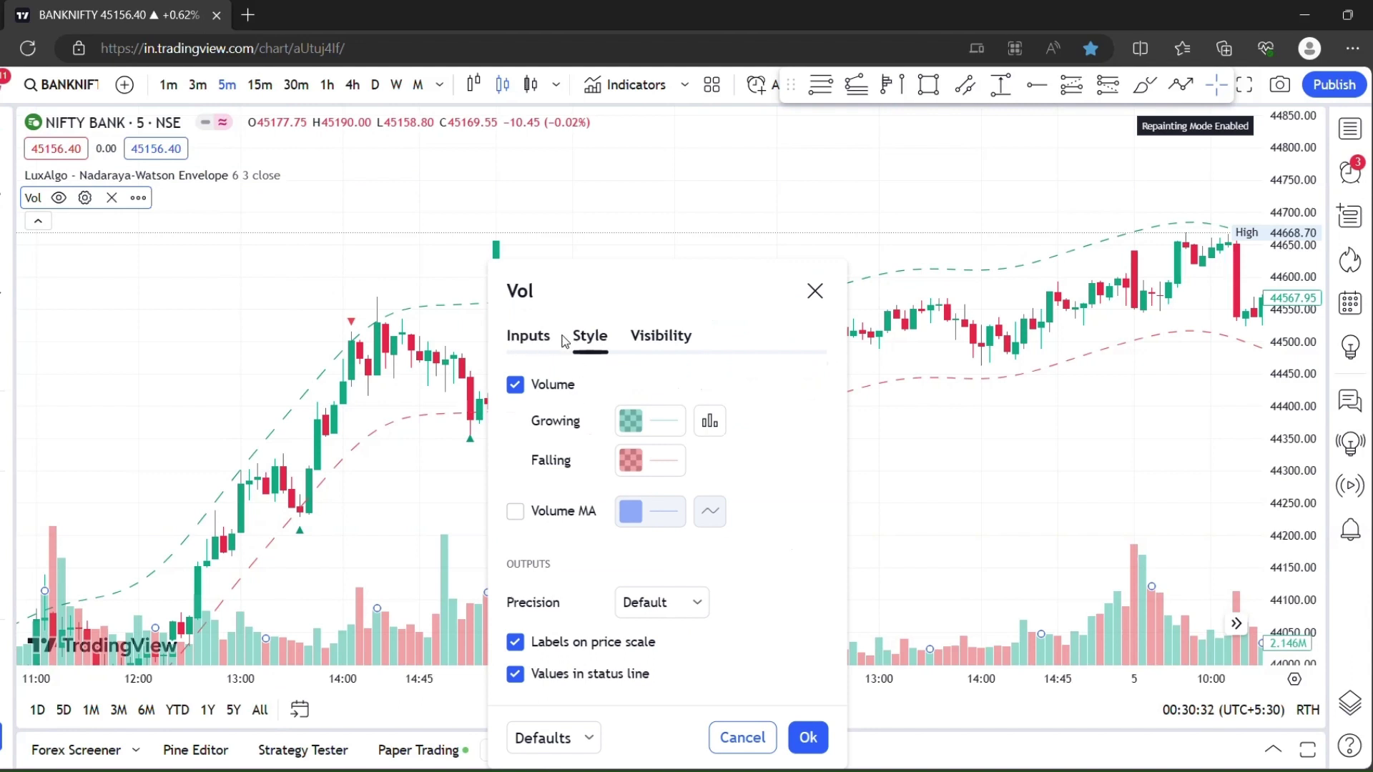
pyautogui.click(548, 339)
pyautogui.click(590, 336)
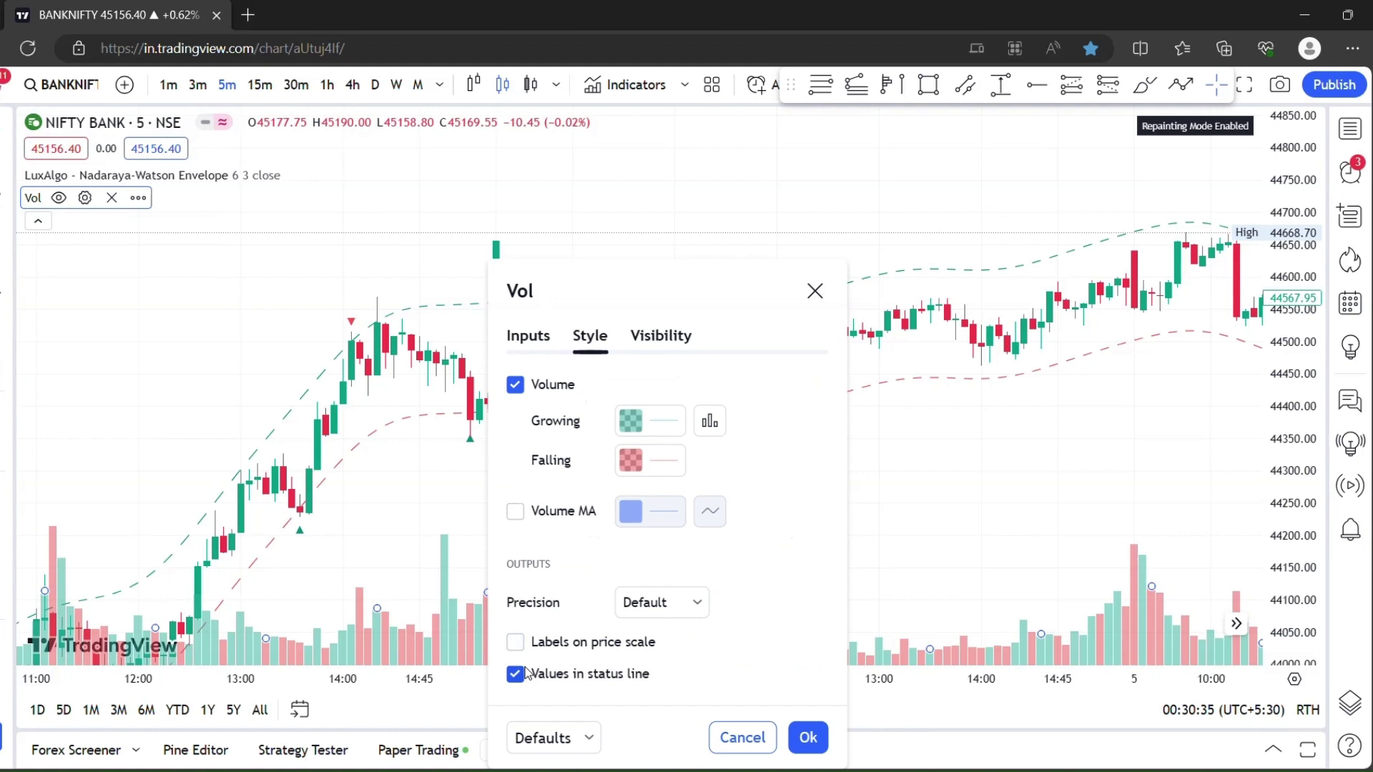
pyautogui.click(515, 512)
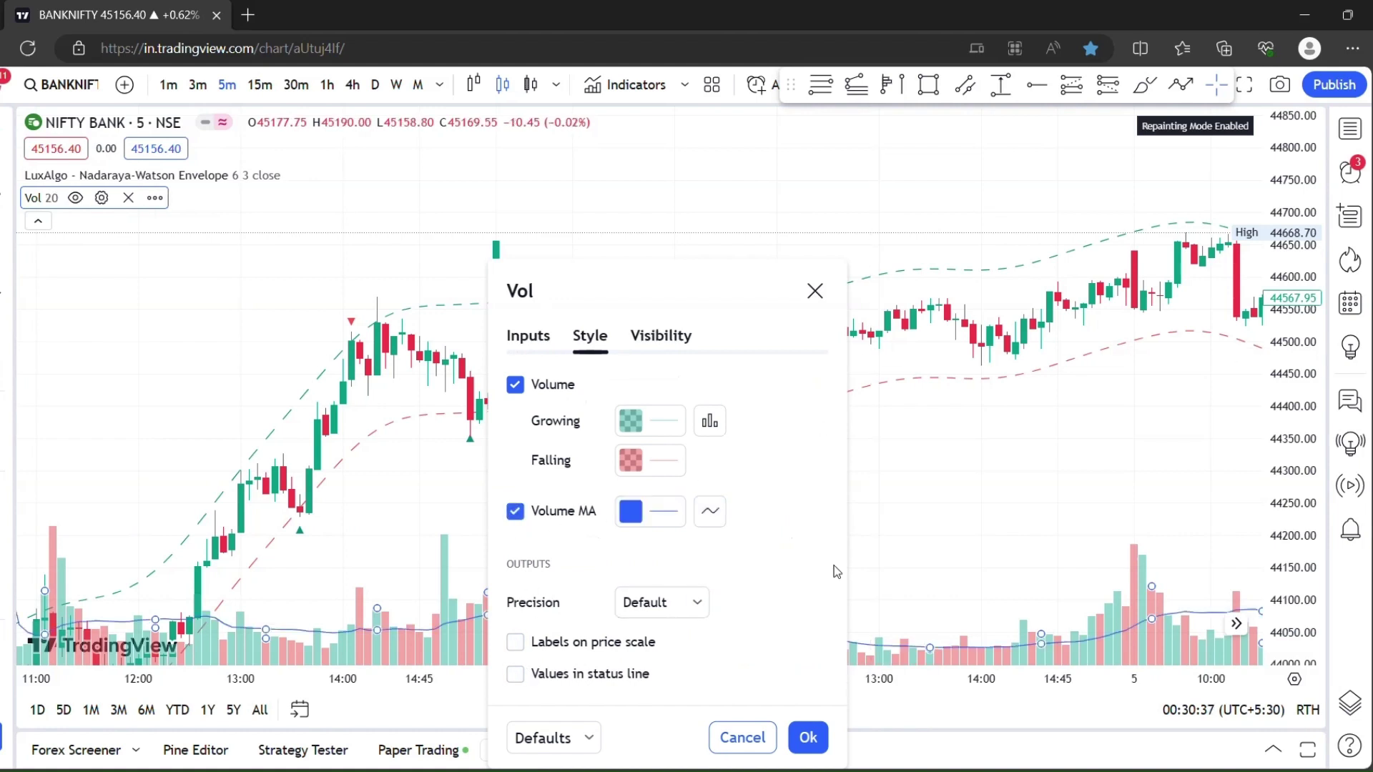
pyautogui.click(808, 741)
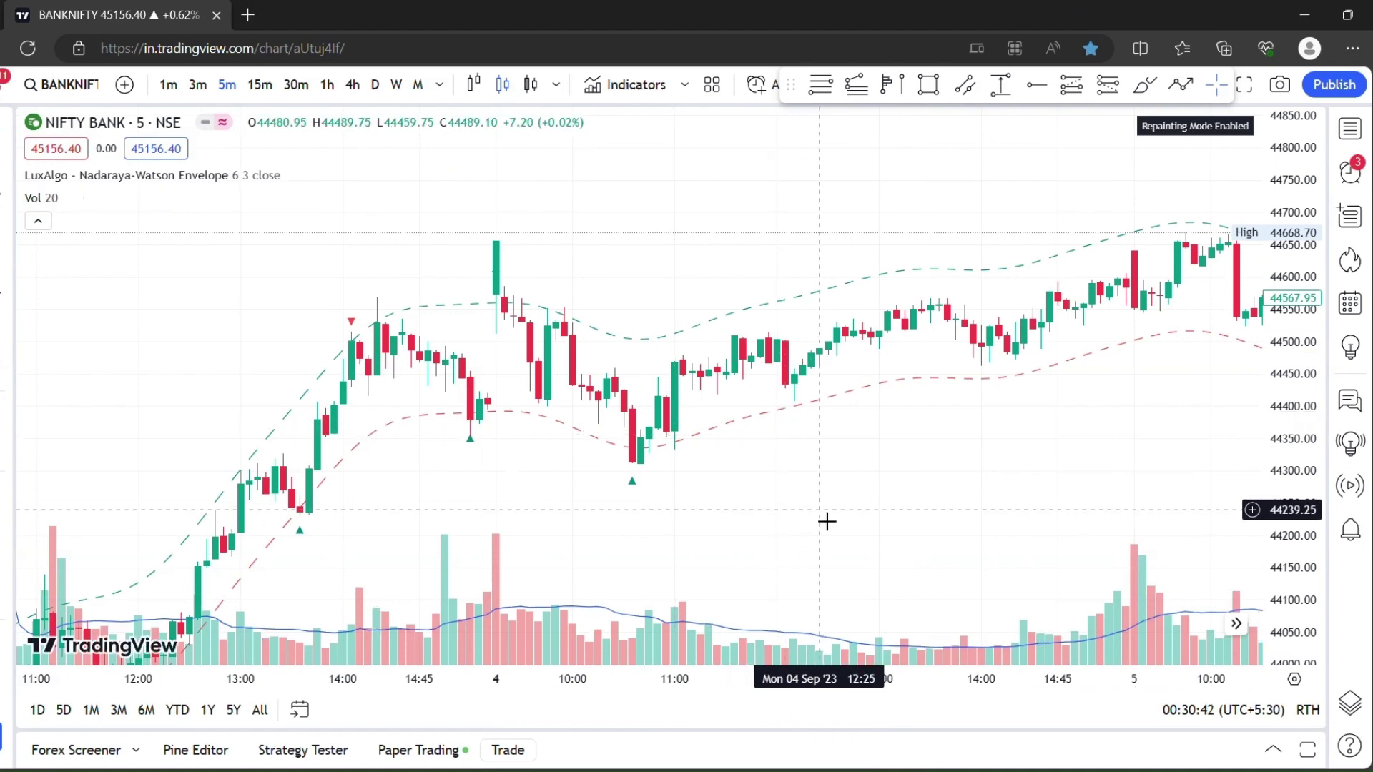
# Shift the chart to recent bars, collapse the indicator legend, and select the Brush tool
pyautogui.moveTo(827, 521); pyautogui.dragTo(730, 487)
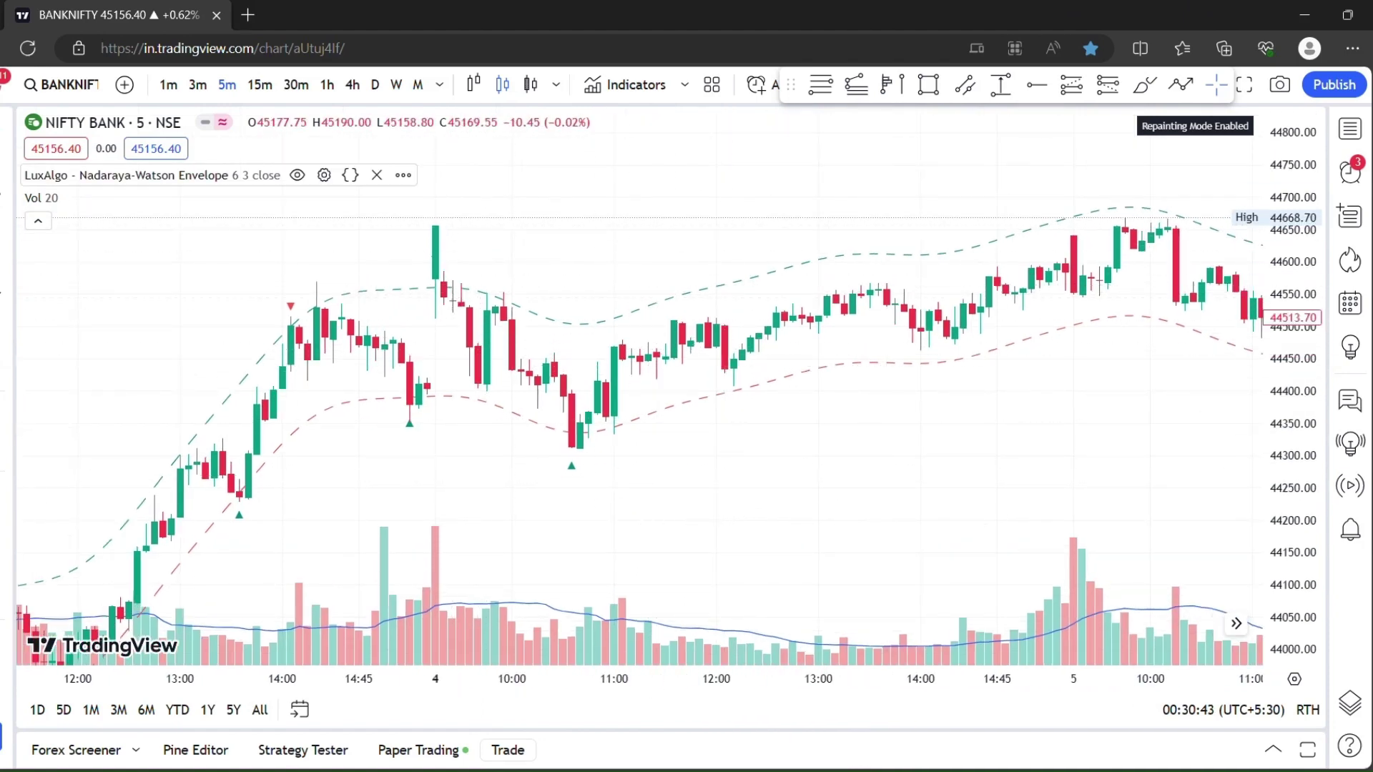
pyautogui.click(37, 220)
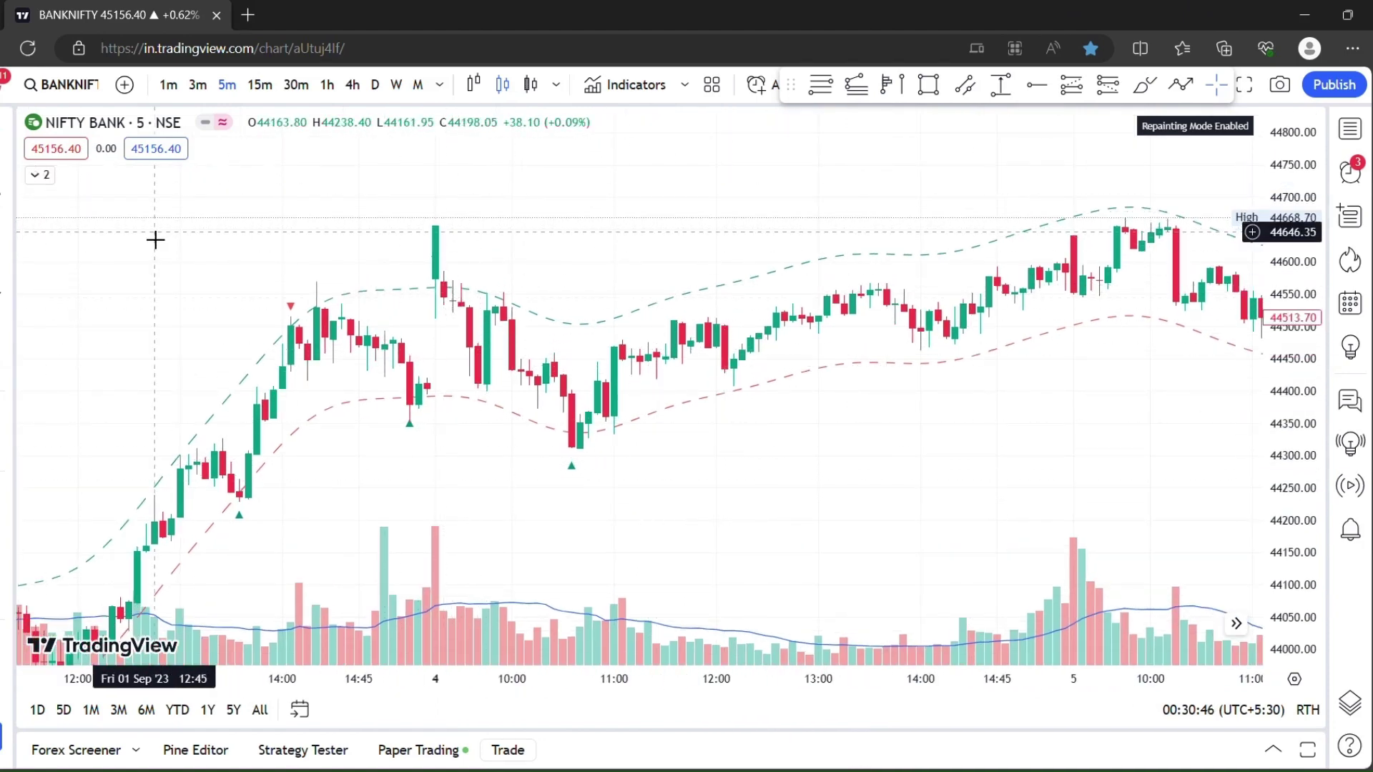
pyautogui.click(39, 175)
pyautogui.click(47, 221)
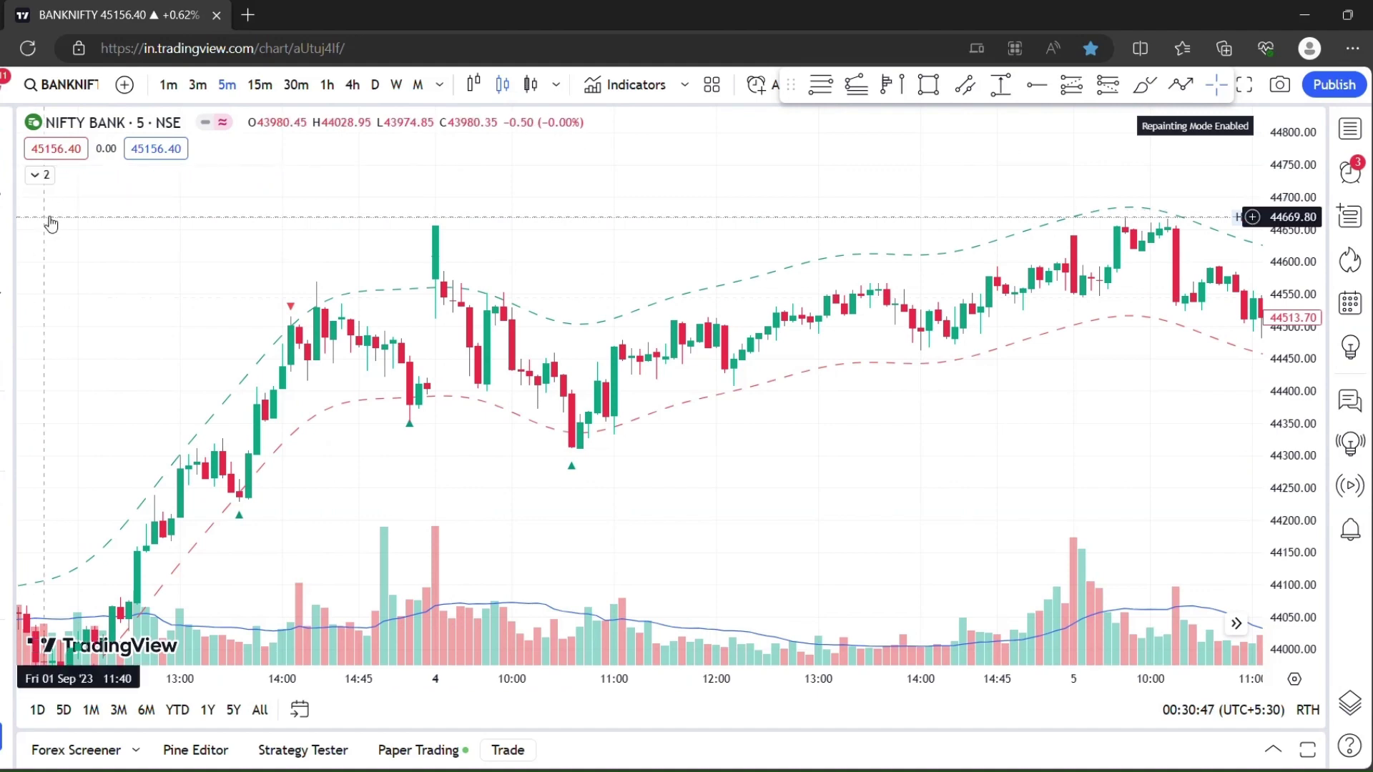
pyautogui.moveTo(398, 346); pyautogui.dragTo(395, 327)
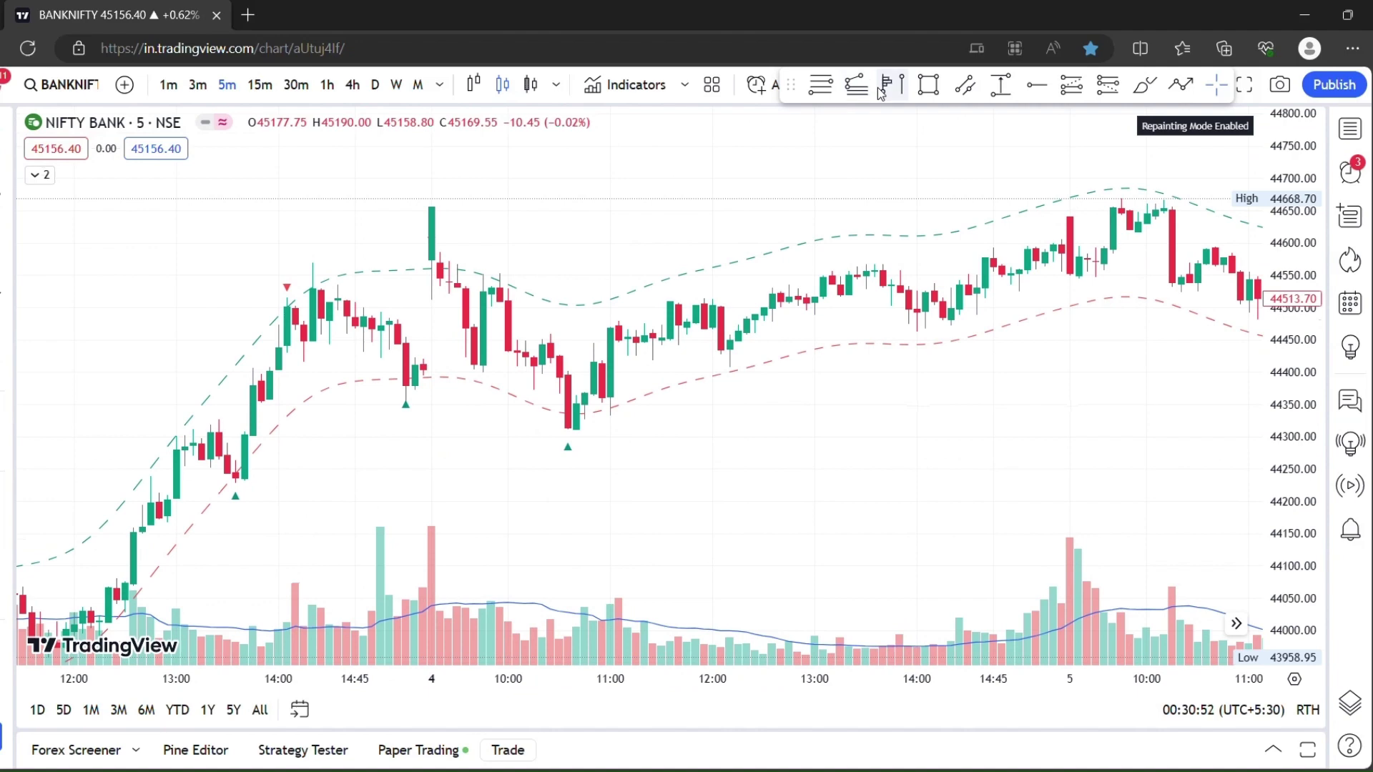
pyautogui.click(1138, 86)
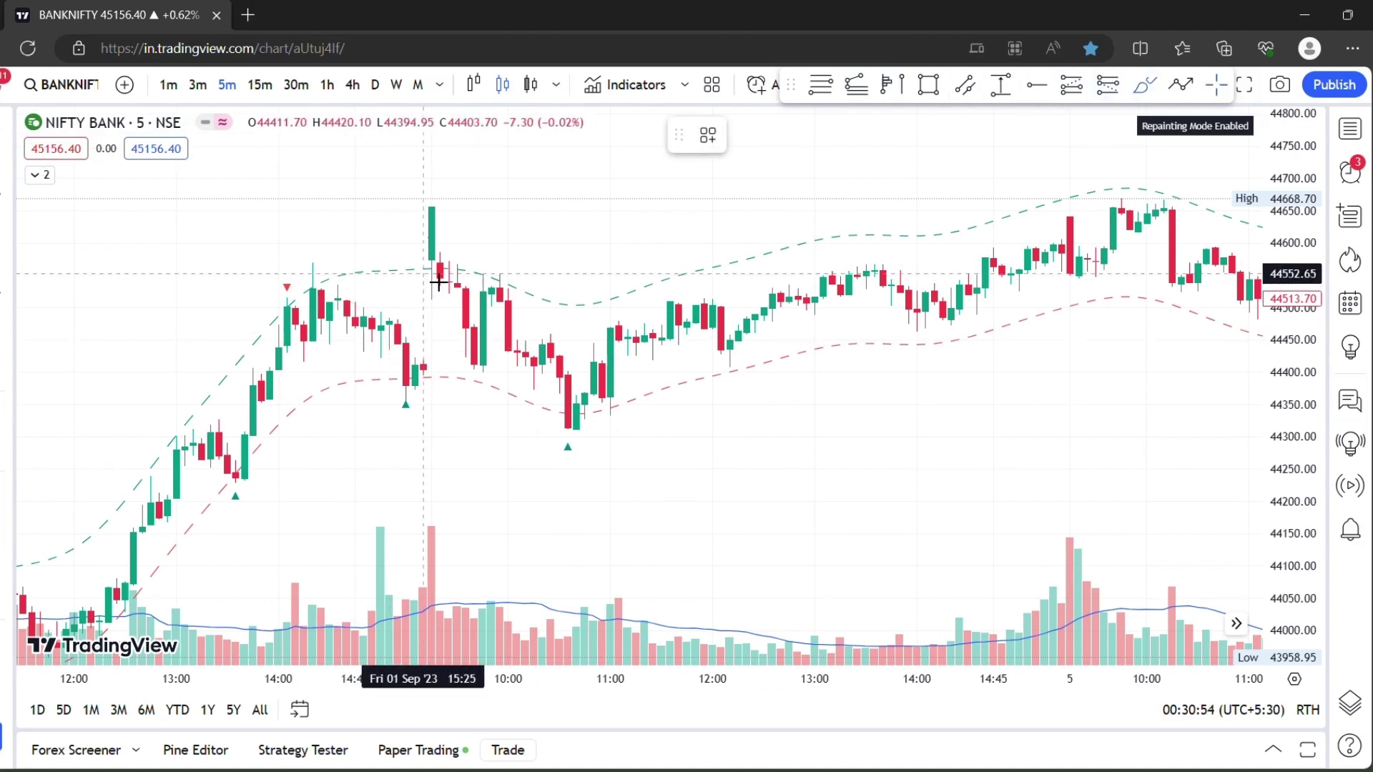
# Circle the tall green candle spiking above the upper envelope band with brush strokes
pyautogui.moveTo(437, 269)
pyautogui.mouseDown()
pyautogui.moveTo(449, 170)
pyautogui.moveTo(428, 255)
pyautogui.moveTo(447, 266)
pyautogui.mouseUp()
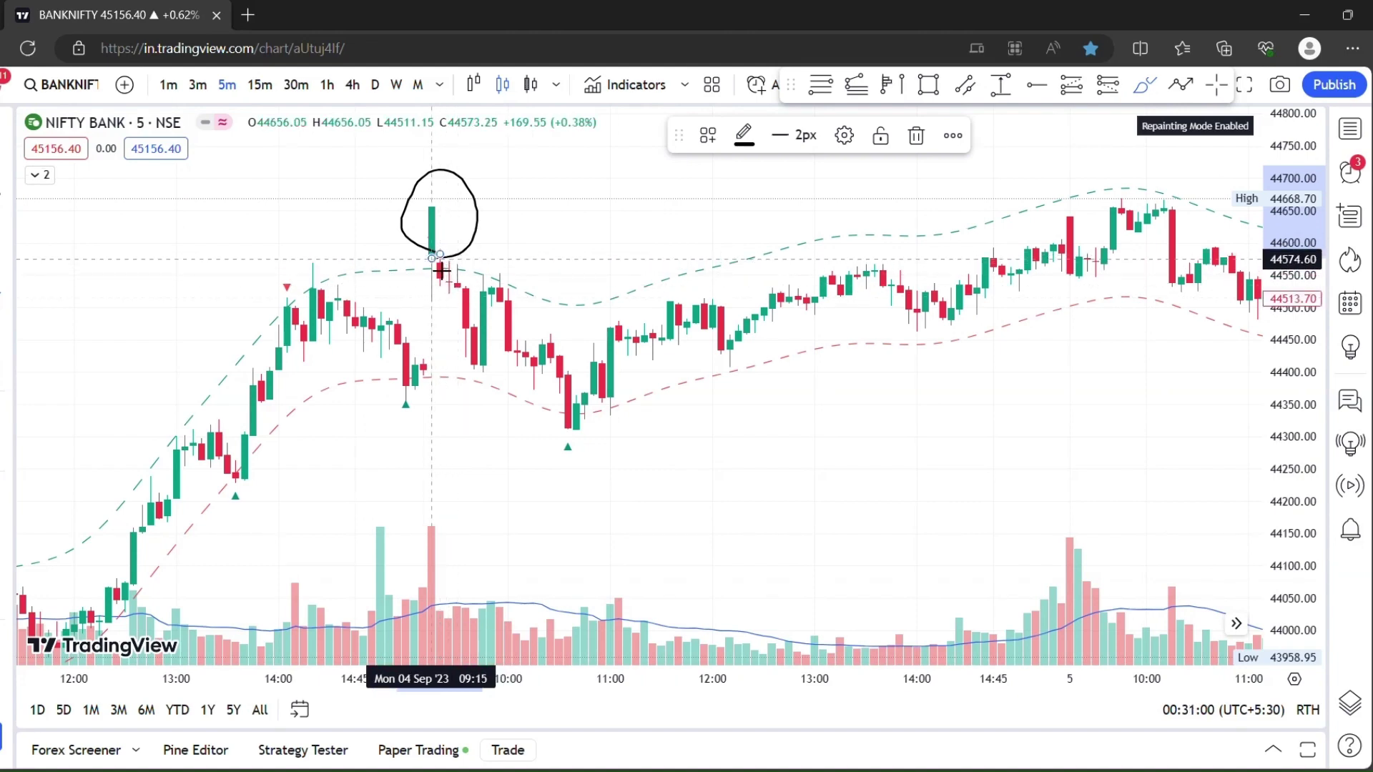
pyautogui.moveTo(441, 270)
pyautogui.mouseDown()
pyautogui.moveTo(494, 279)
pyautogui.moveTo(474, 277)
pyautogui.moveTo(466, 254)
pyautogui.moveTo(479, 304)
pyautogui.moveTo(569, 425)
pyautogui.mouseUp()
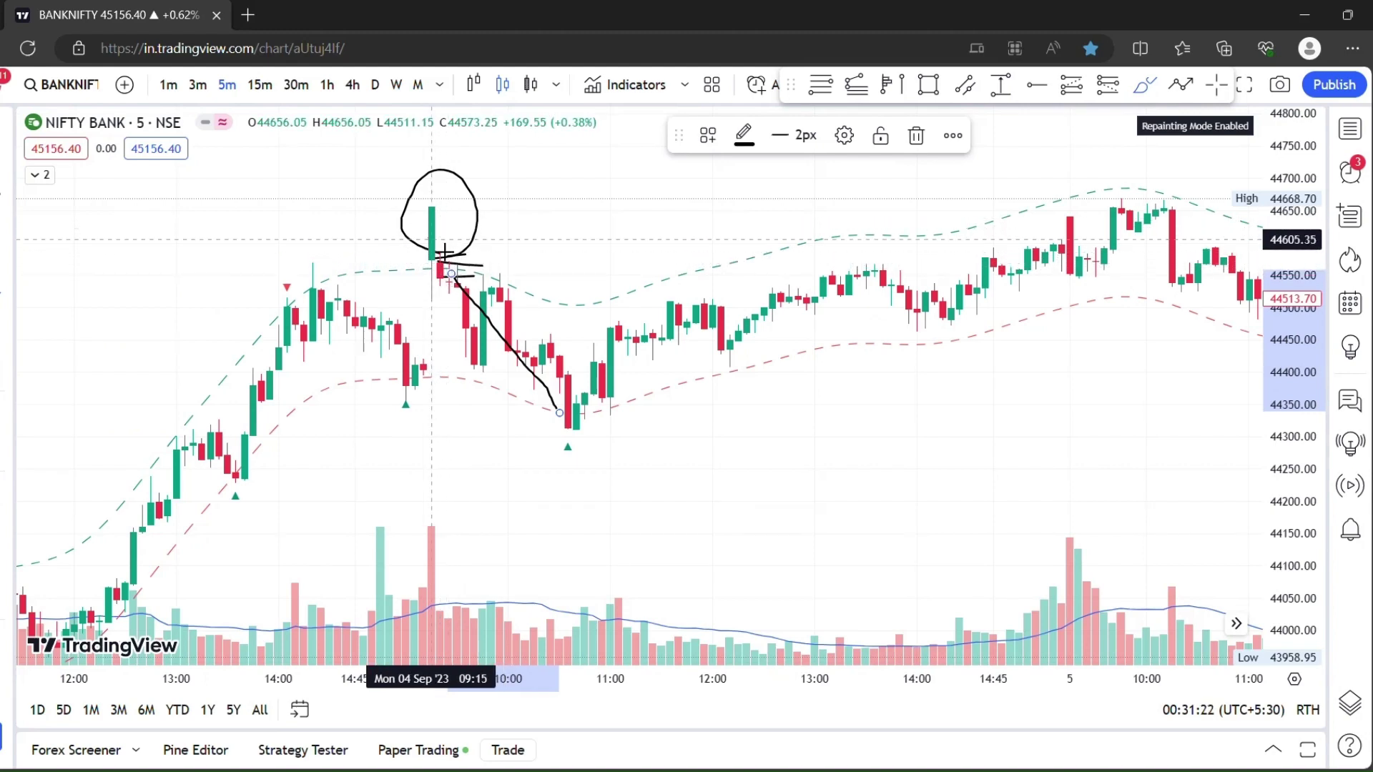
pyautogui.moveTo(431, 256); pyautogui.dragTo(474, 178)
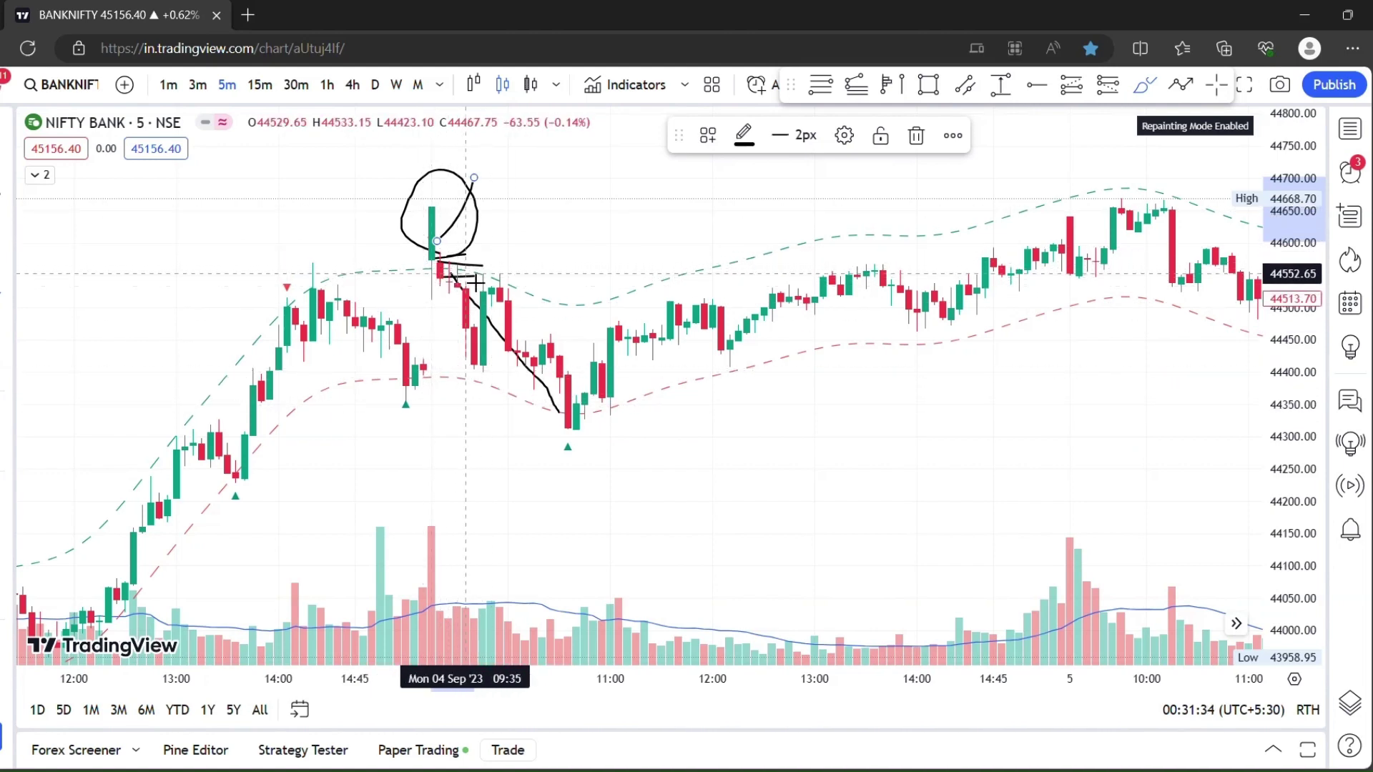
# Trace the fall to the lower band and loop the low candle and its green triangle
pyautogui.moveTo(434, 278); pyautogui.dragTo(474, 391)
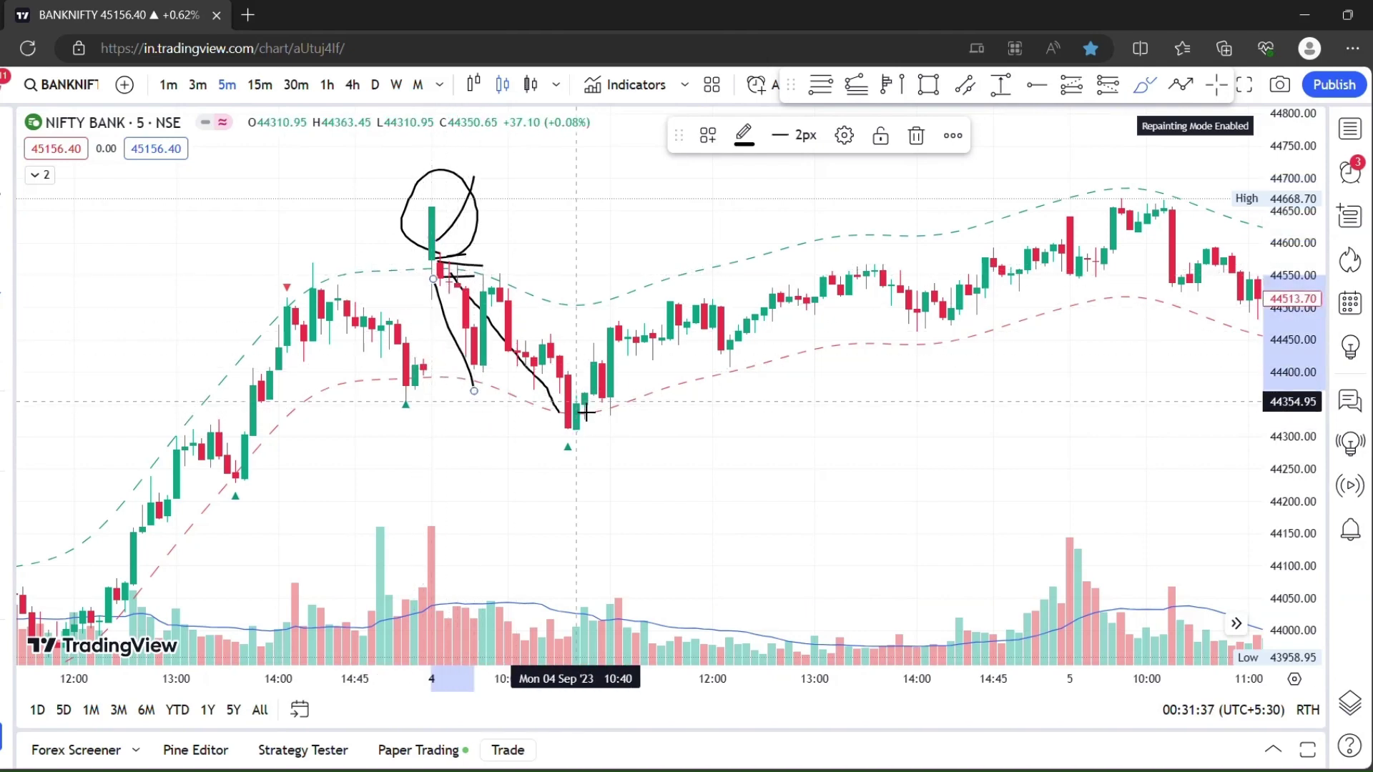
pyautogui.moveTo(570, 376)
pyautogui.mouseDown()
pyautogui.moveTo(564, 425)
pyautogui.moveTo(586, 427)
pyautogui.mouseUp()
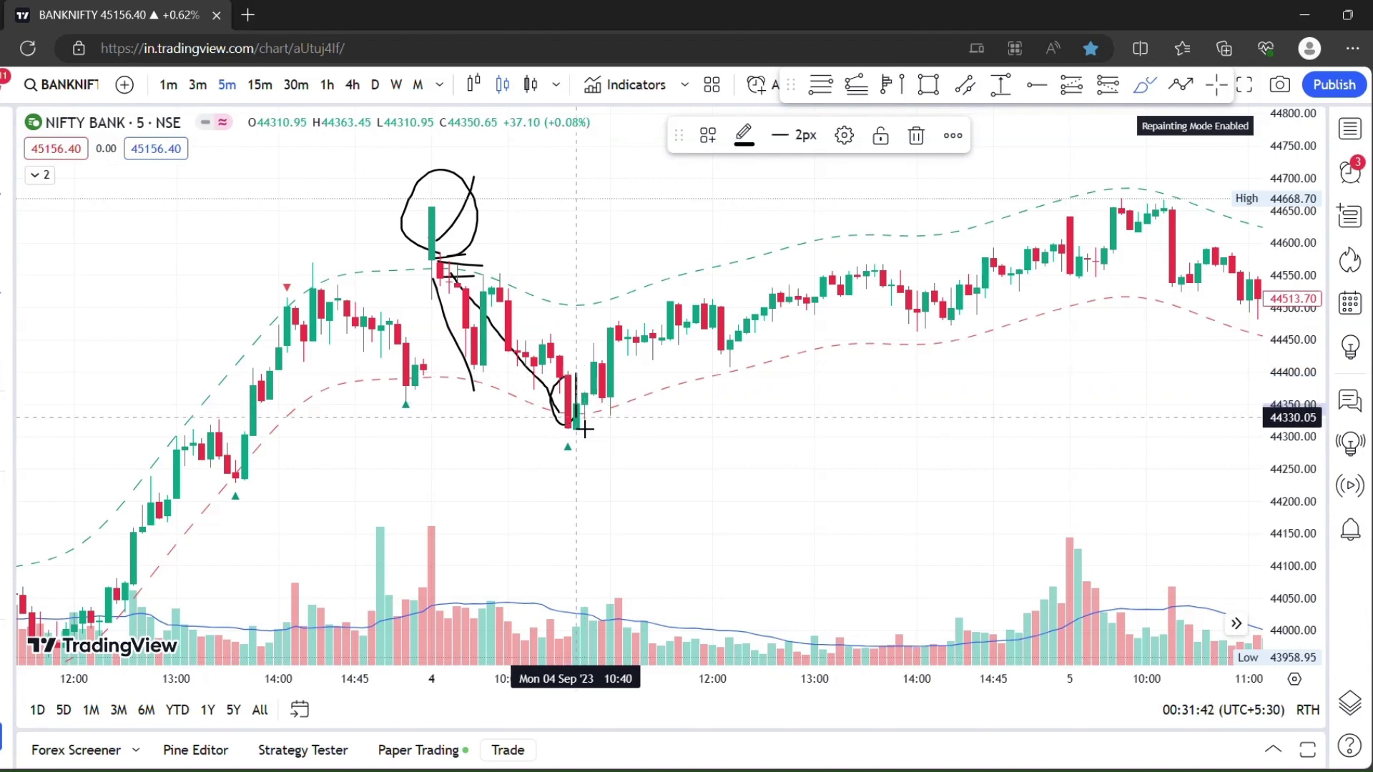
pyautogui.moveTo(577, 402); pyautogui.dragTo(578, 405)
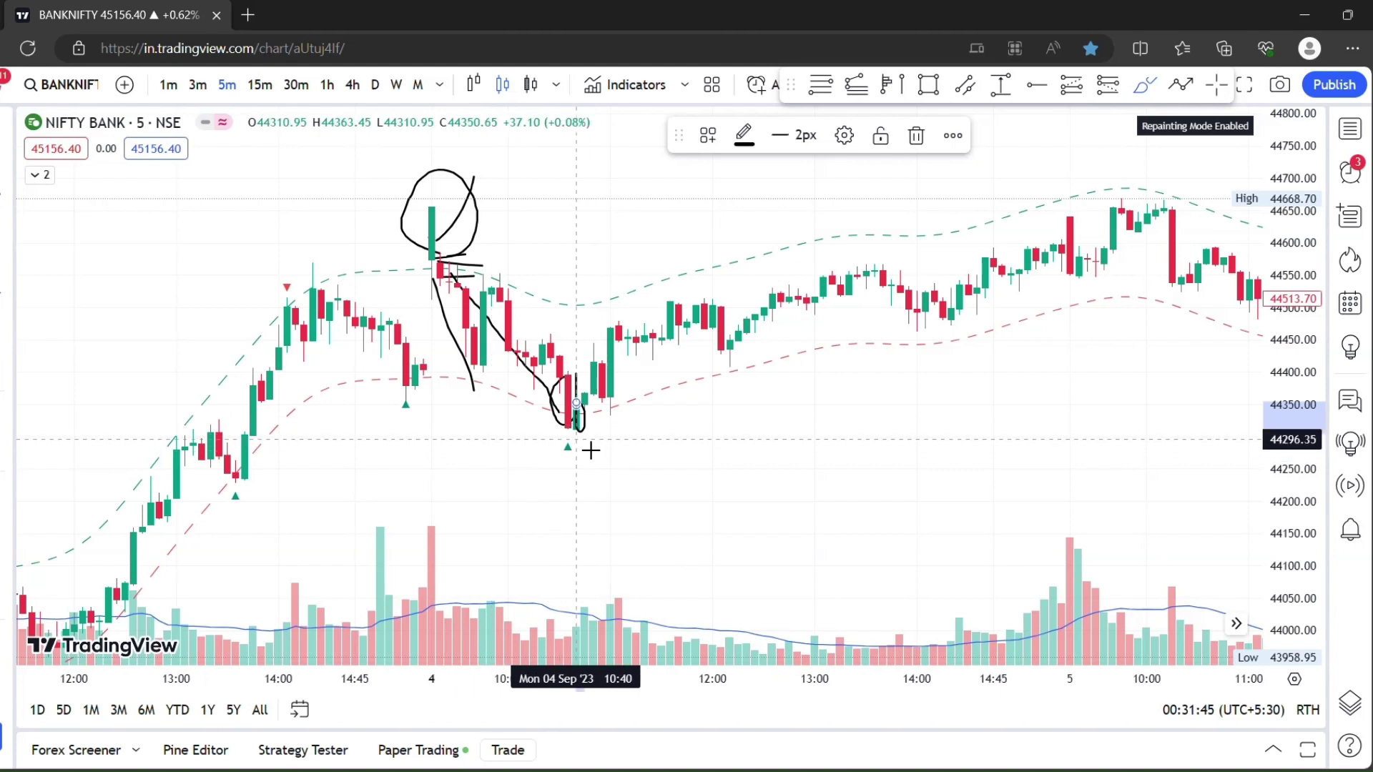
pyautogui.moveTo(570, 443)
pyautogui.mouseDown()
pyautogui.moveTo(560, 450)
pyautogui.moveTo(574, 455)
pyautogui.moveTo(569, 441)
pyautogui.mouseUp()
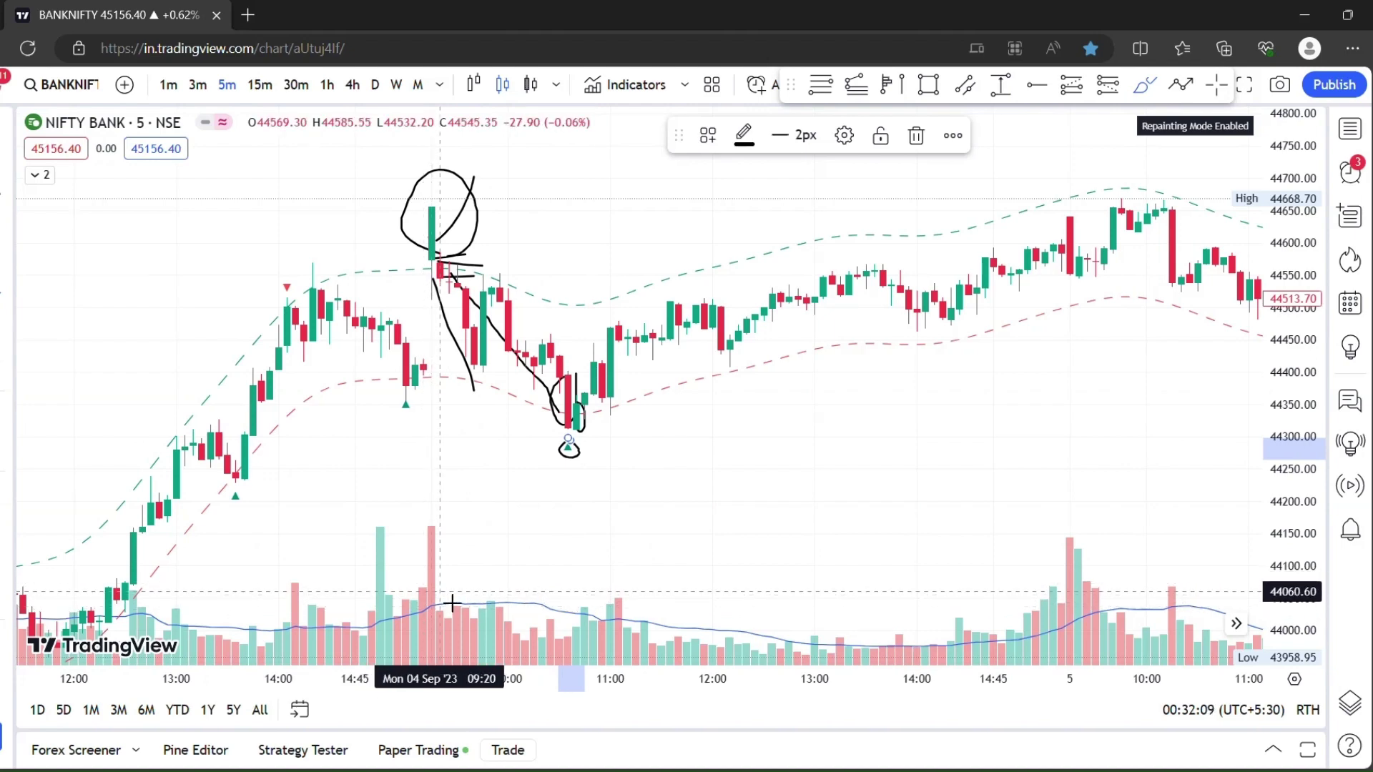
# Brush a stroke along the rising volume average, then hide all drawings with Ctrl+Alt+H
pyautogui.moveTo(419, 605); pyautogui.dragTo(508, 585)
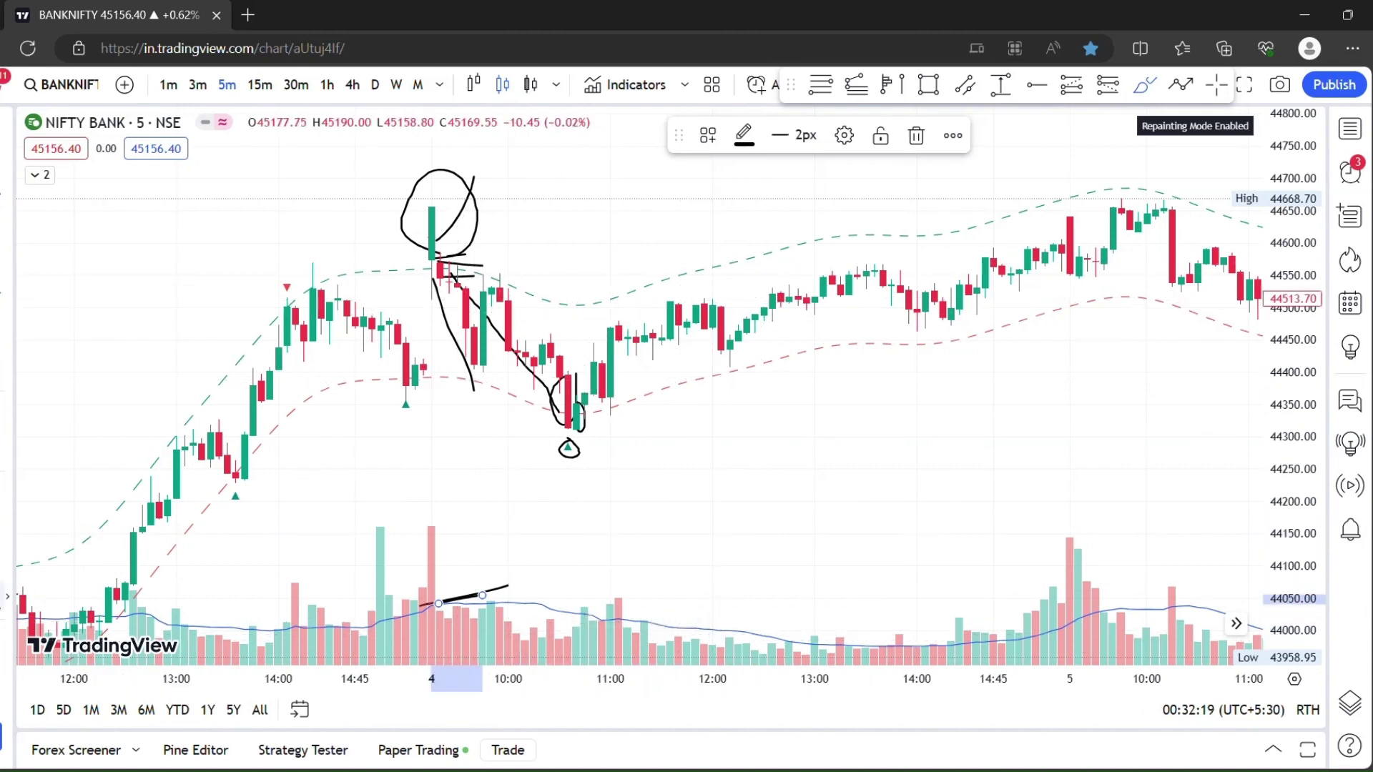
pyautogui.hotkey('ctrl', 'alt', 'h')
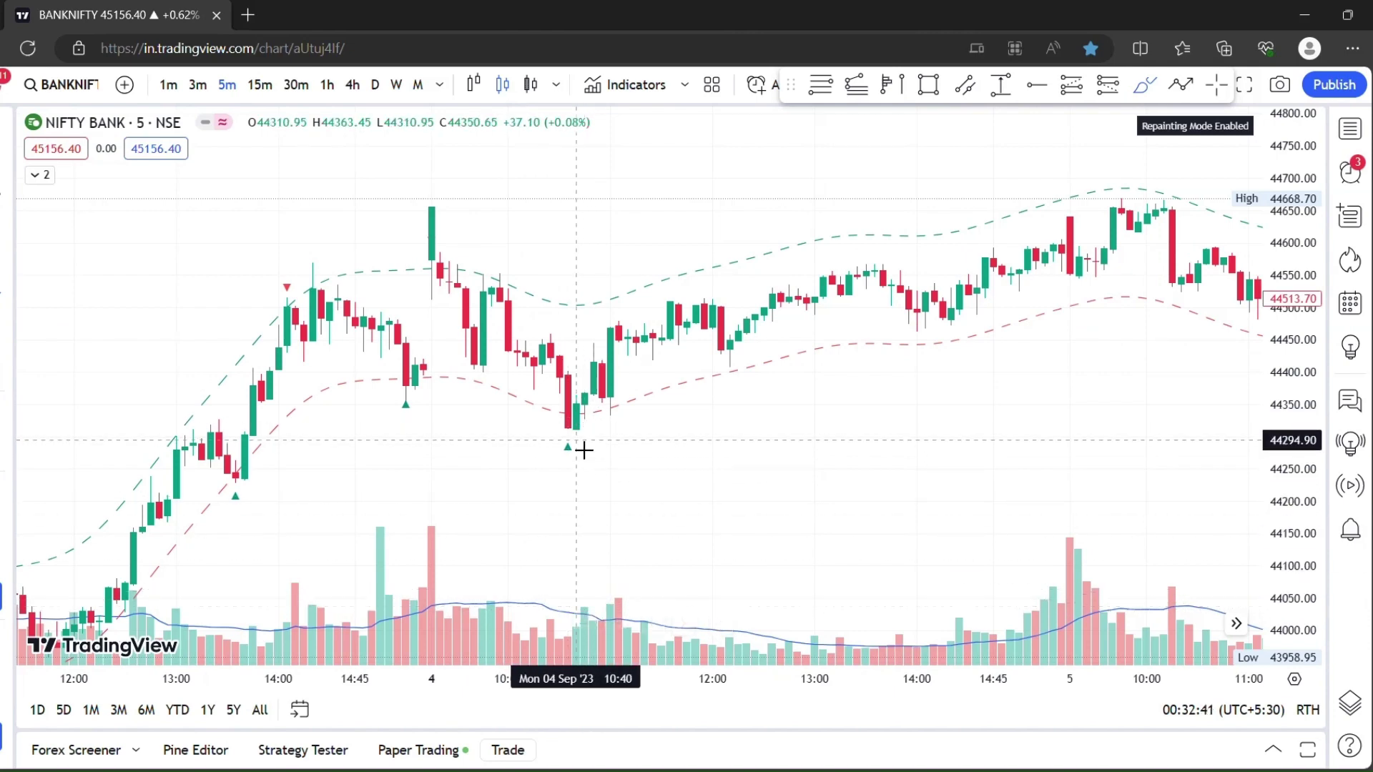
# Loop the low candle again and toggle drawing visibility off and back on
pyautogui.moveTo(572, 379); pyautogui.dragTo(592, 426)
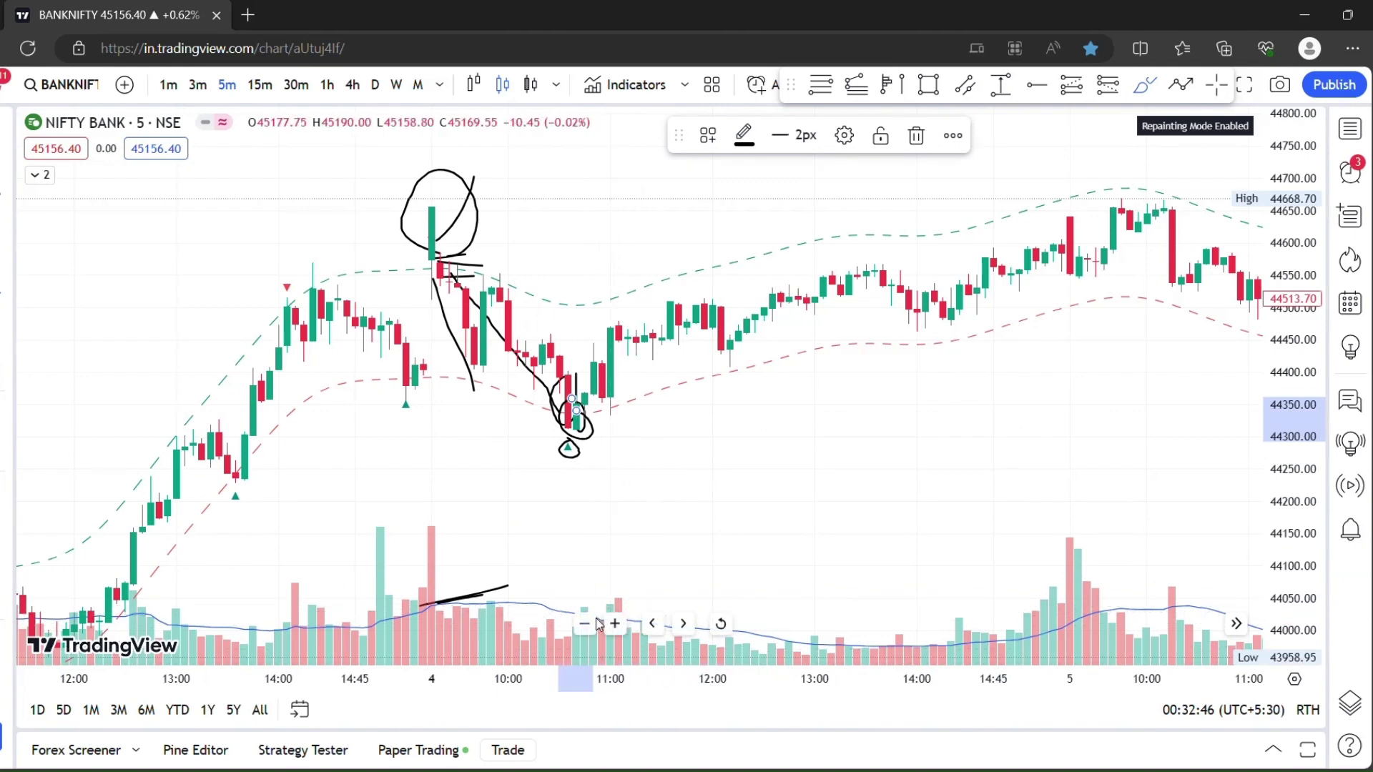
pyautogui.scroll(2, 644, 590)
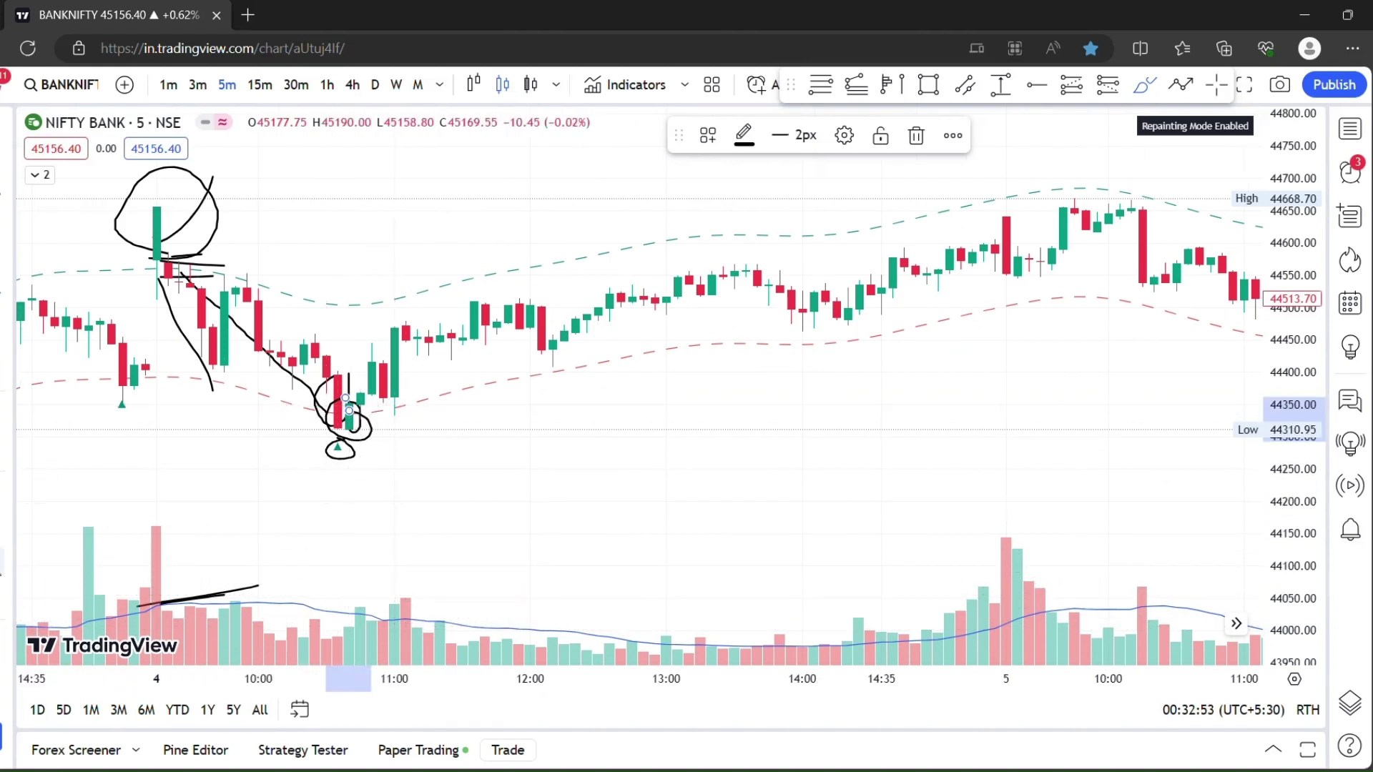
pyautogui.hotkey('ctrl', 'alt', 'h')
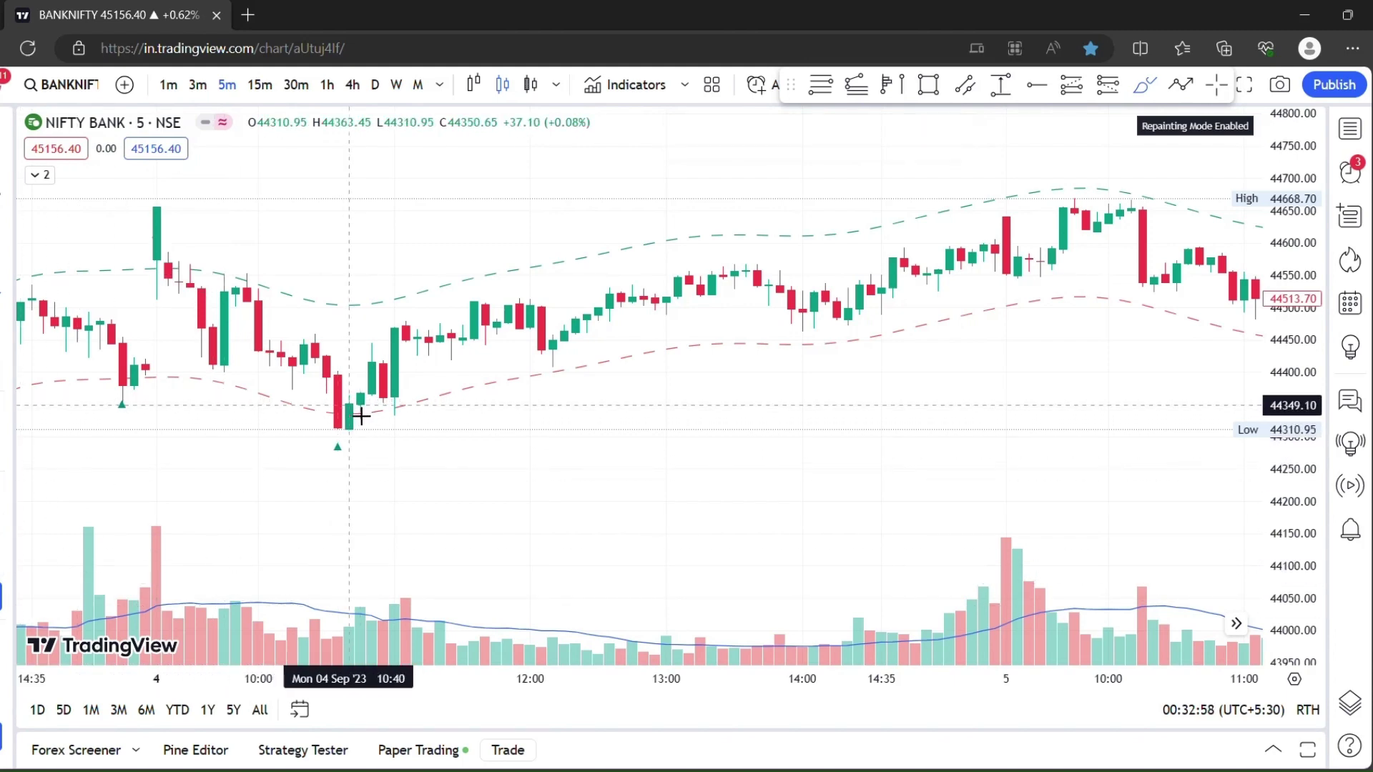
pyautogui.hotkey('ctrl', 'alt', 'h')
# Draw a horizontal line under the circled 4 Sep low and delete the stray upper-band stroke
pyautogui.moveTo(342, 434); pyautogui.dragTo(440, 429)
pyautogui.moveTo(407, 304); pyautogui.dragTo(447, 292)
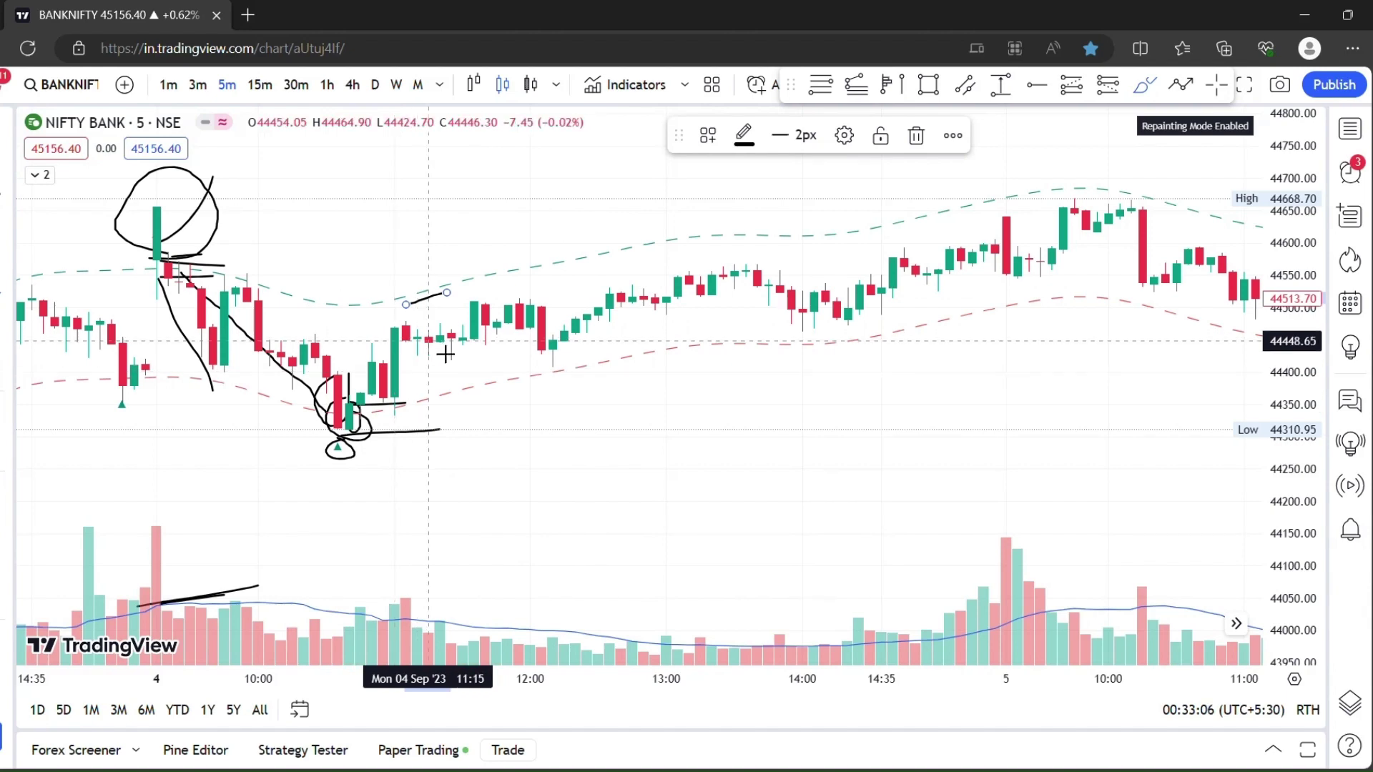
pyautogui.scroll(-3, 559, 381)
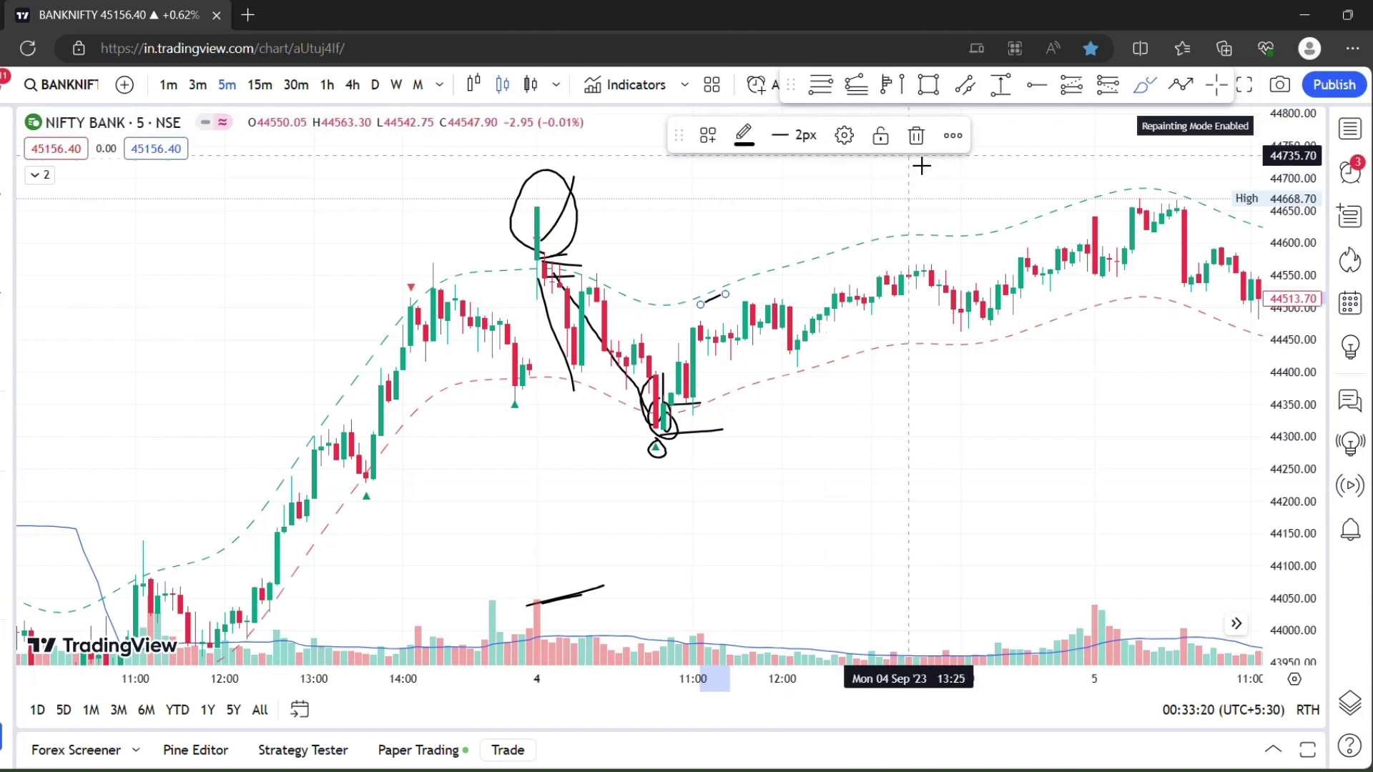
pyautogui.click(917, 135)
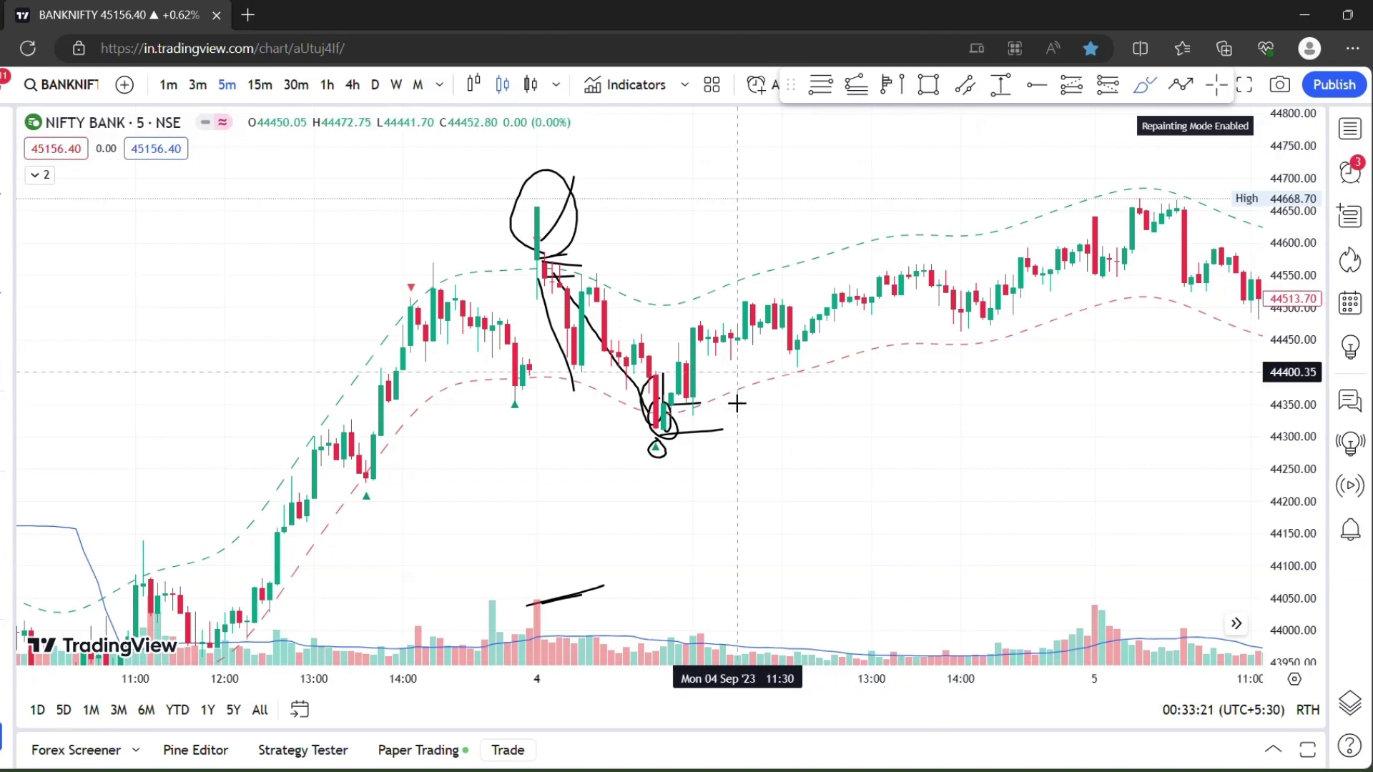
# Remove all drawings from the chart and pan forward to the 7–8 Sep sessions
pyautogui.rightClick(716, 293)
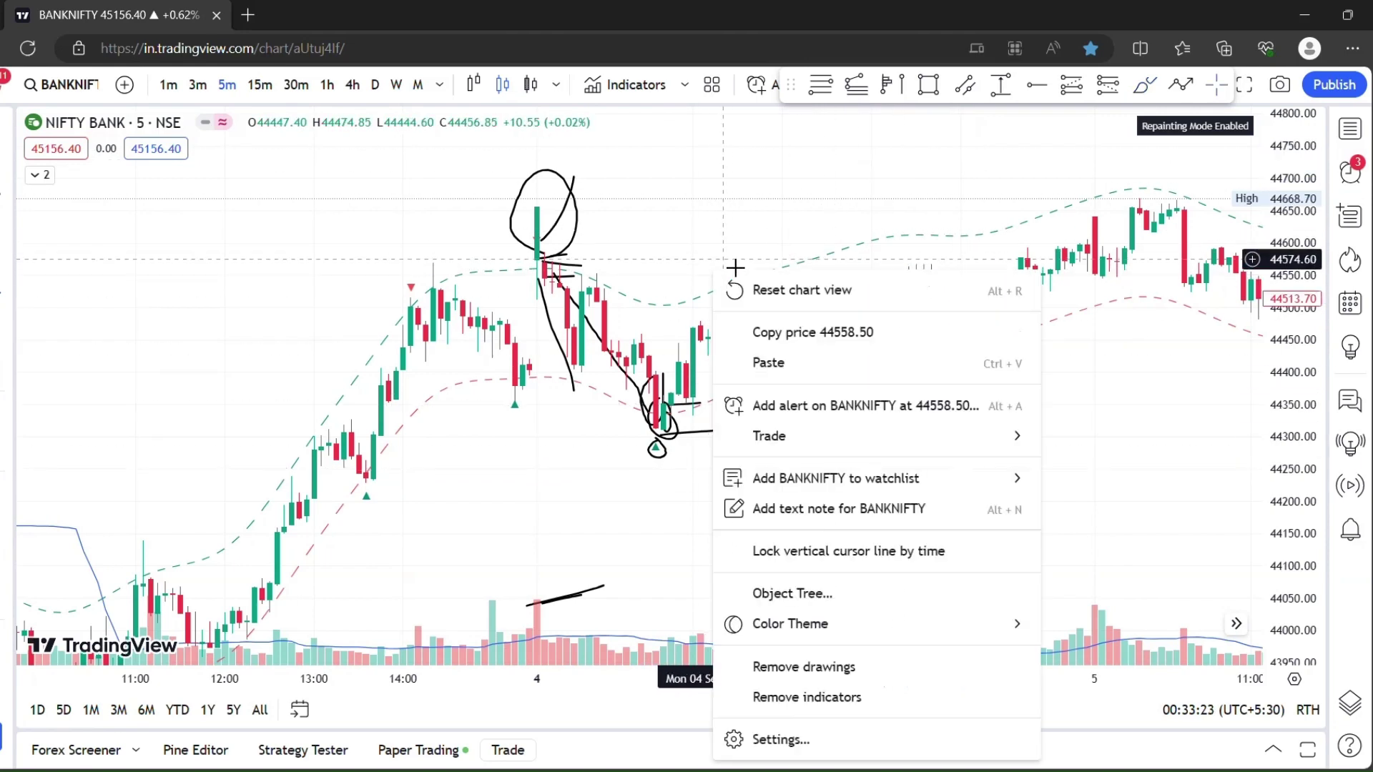
pyautogui.click(842, 667)
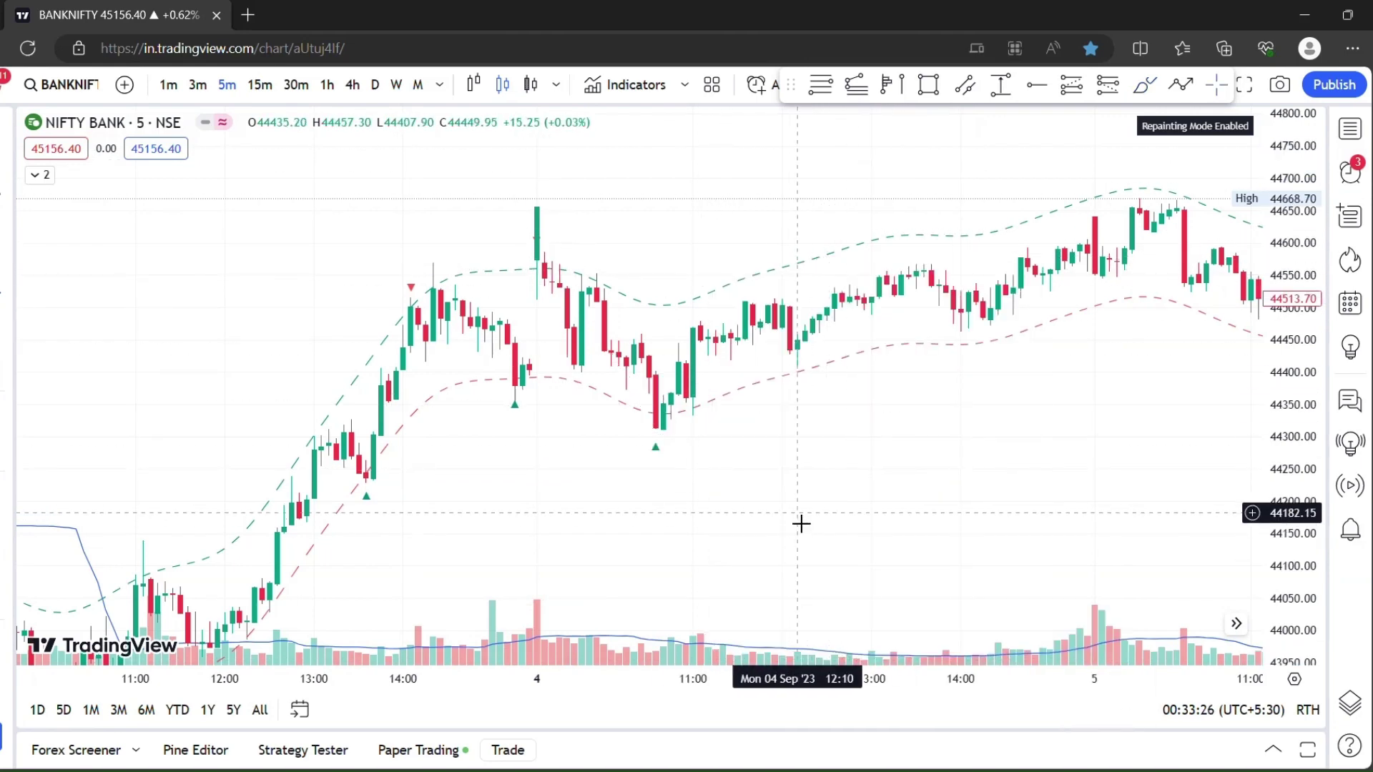
pyautogui.moveTo(851, 508); pyautogui.dragTo(350, 497)
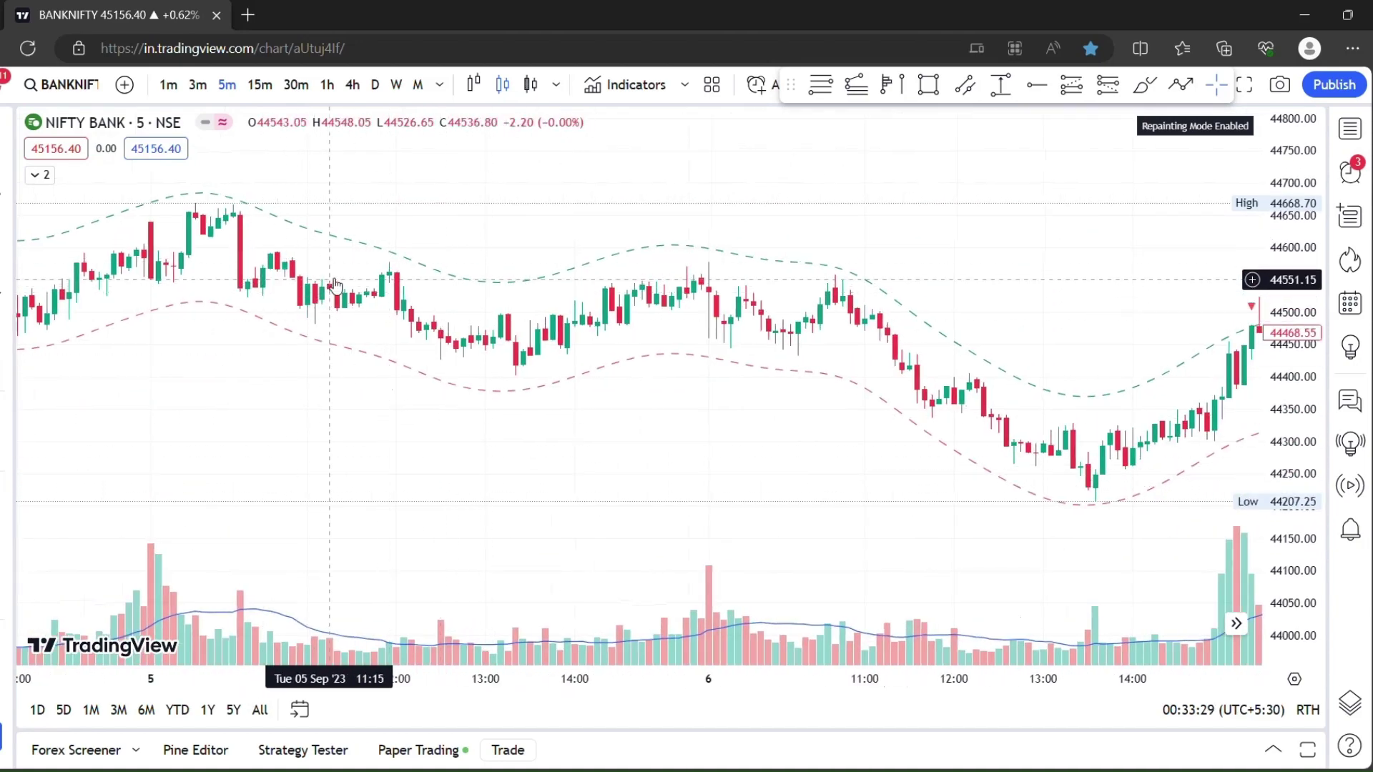
pyautogui.hscroll(10, 703, 455)
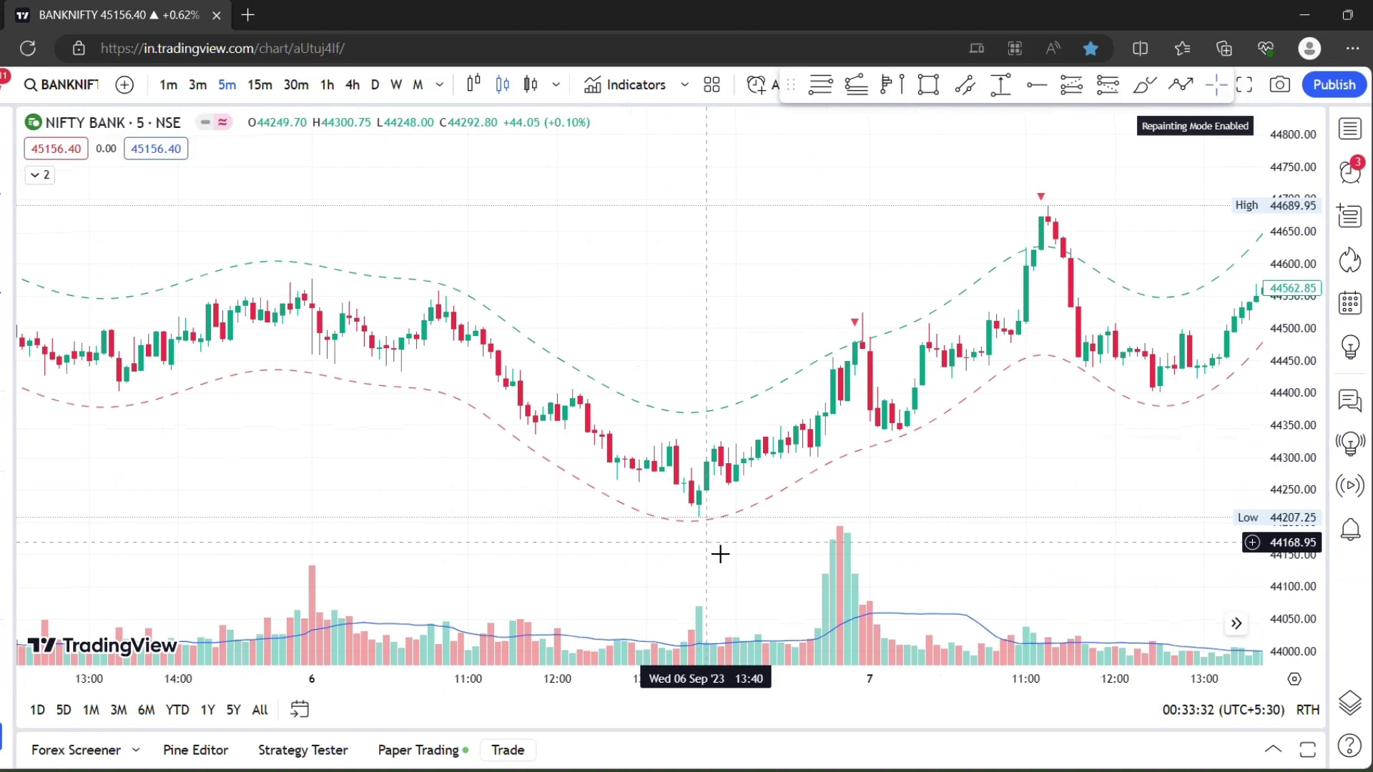
pyautogui.hscroll(3, 501, 538)
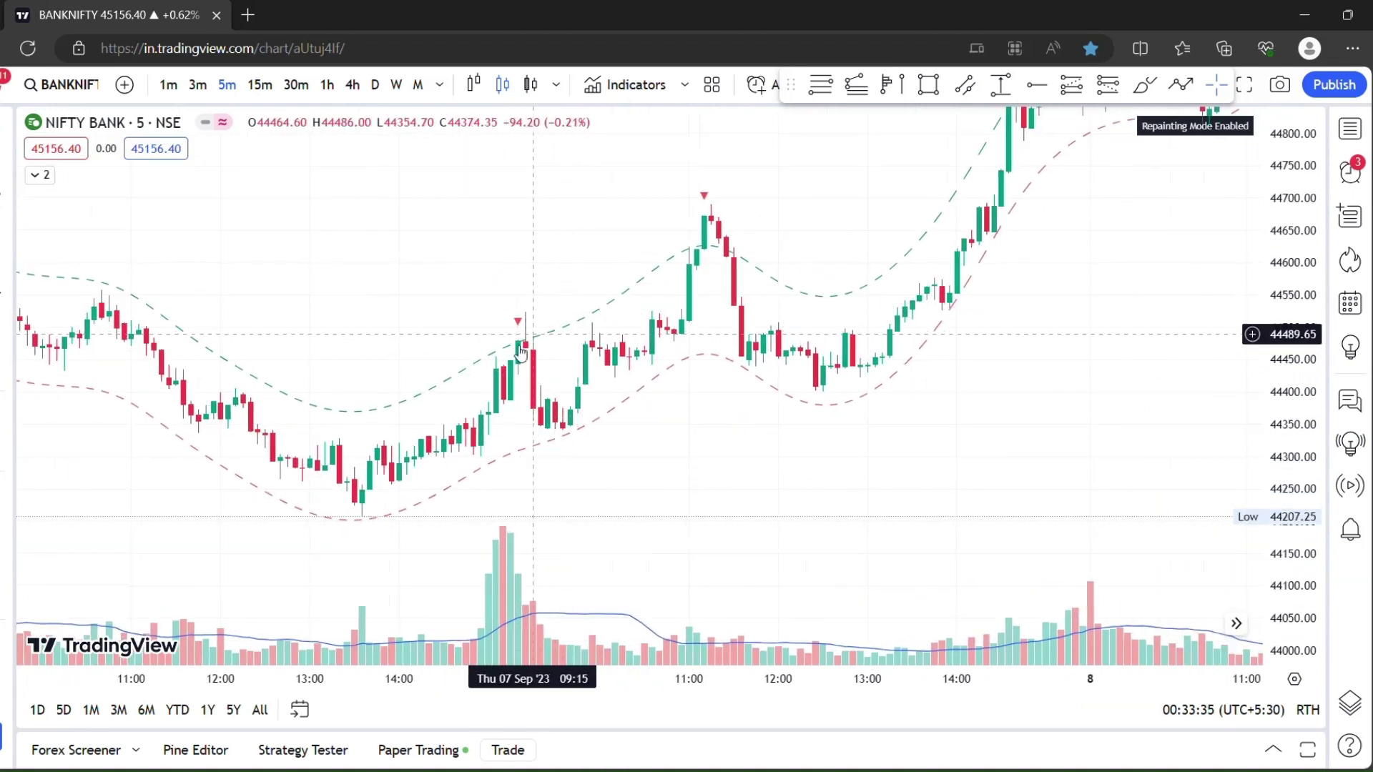
pyautogui.moveTo(460, 539); pyautogui.dragTo(588, 508)
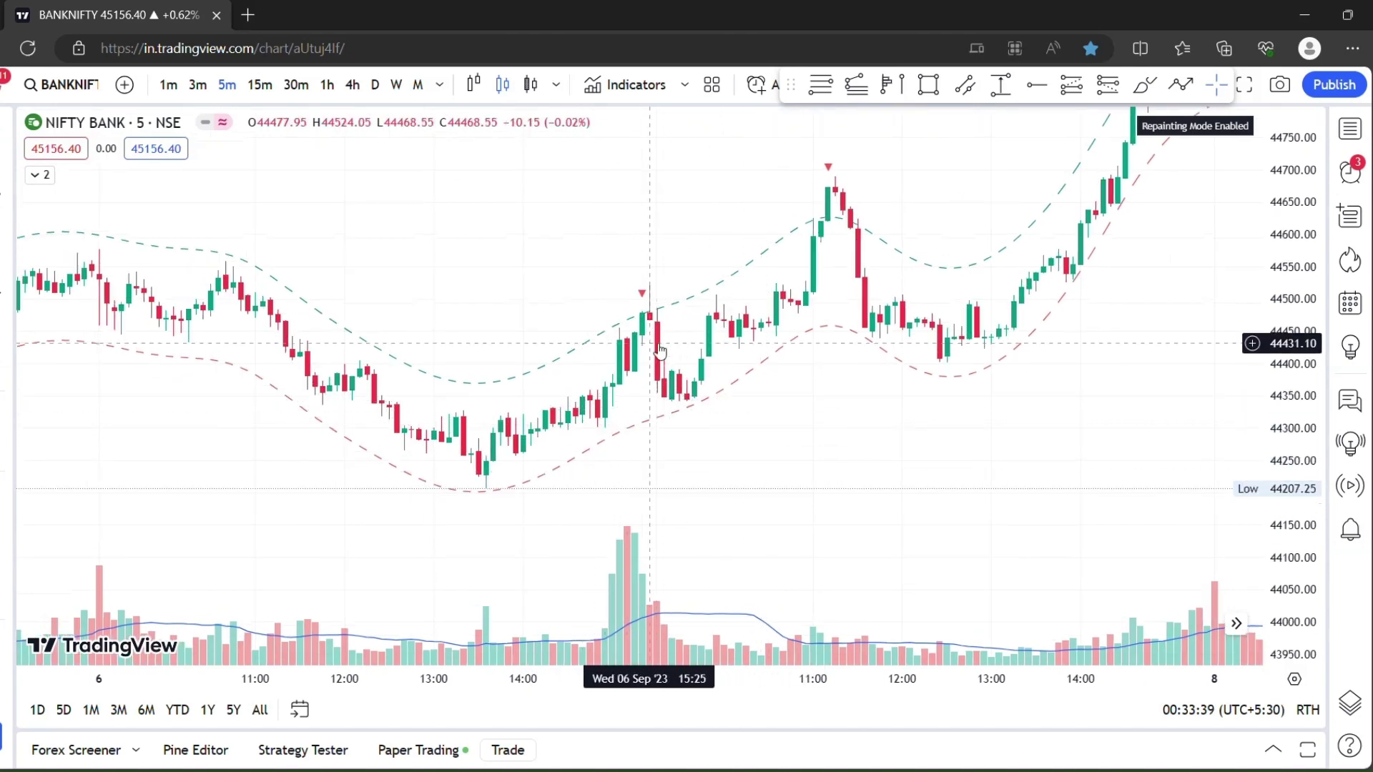
pyautogui.moveTo(797, 384); pyautogui.dragTo(629, 451)
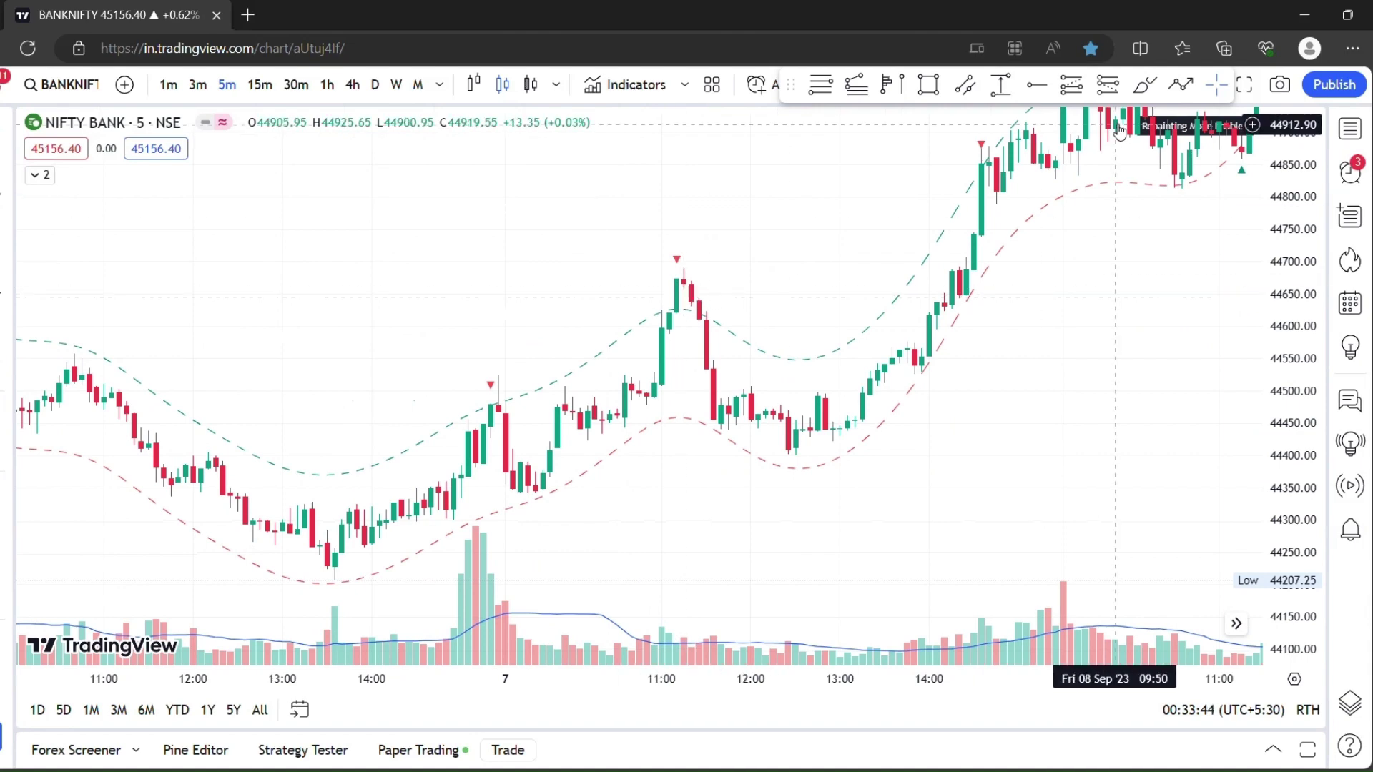
# Circle the 7 Sep 11:00 peak at the upper band, auto-fit the price scale, and delete the extra stroke
pyautogui.moveTo(676, 261)
pyautogui.mouseDown()
pyautogui.moveTo(665, 272)
pyautogui.moveTo(696, 279)
pyautogui.moveTo(674, 262)
pyautogui.mouseUp()
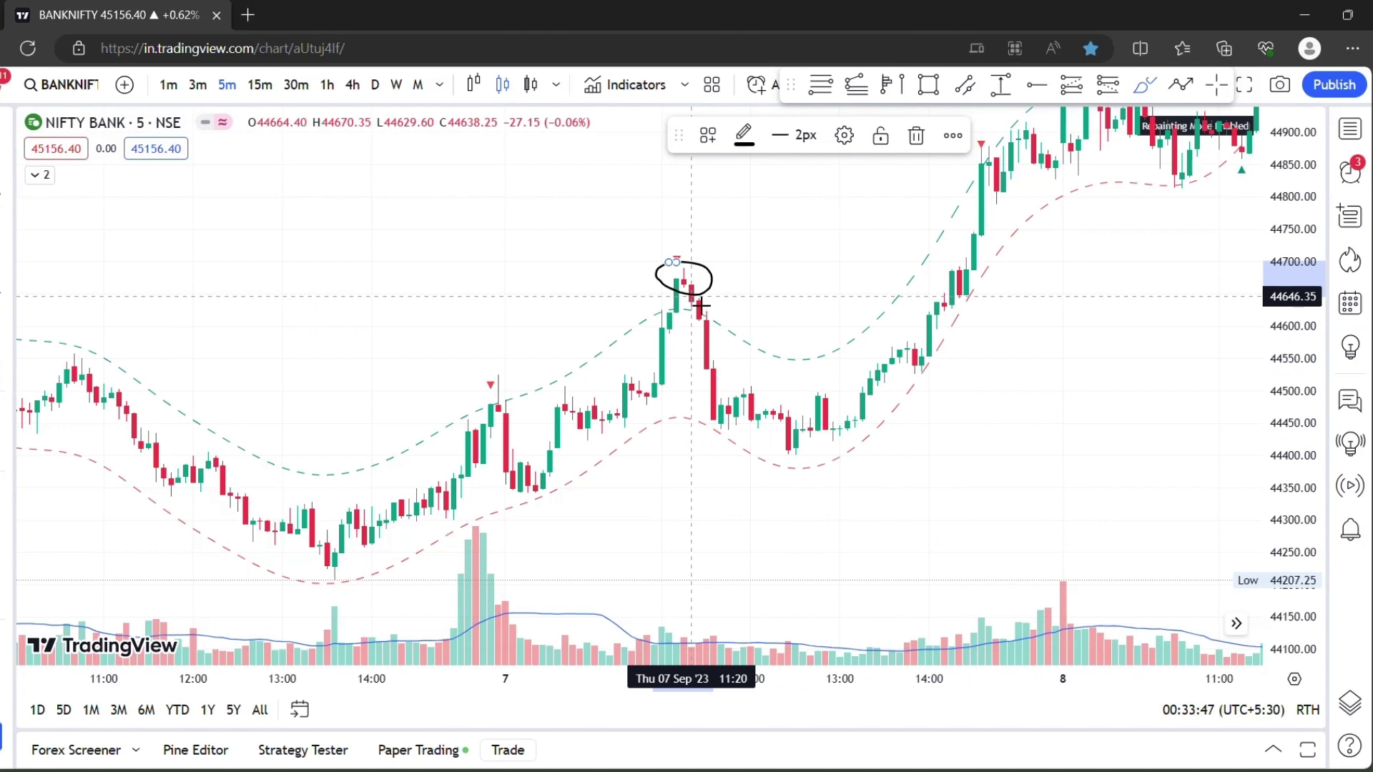
pyautogui.moveTo(696, 307)
pyautogui.mouseDown()
pyautogui.moveTo(683, 266)
pyautogui.moveTo(666, 313)
pyautogui.moveTo(699, 274)
pyautogui.mouseUp()
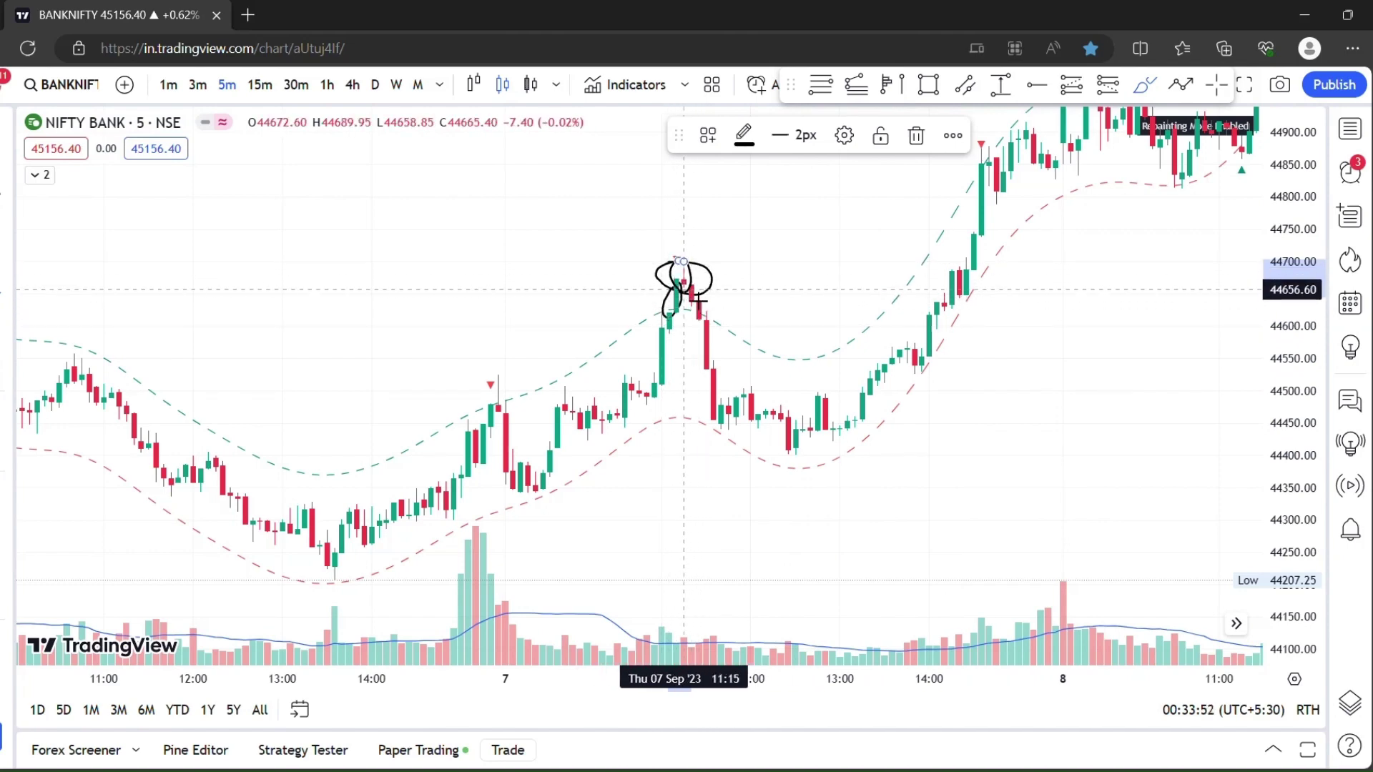
pyautogui.moveTo(708, 270)
pyautogui.mouseDown()
pyautogui.moveTo(728, 259)
pyautogui.moveTo(720, 398)
pyautogui.moveTo(733, 427)
pyautogui.mouseUp()
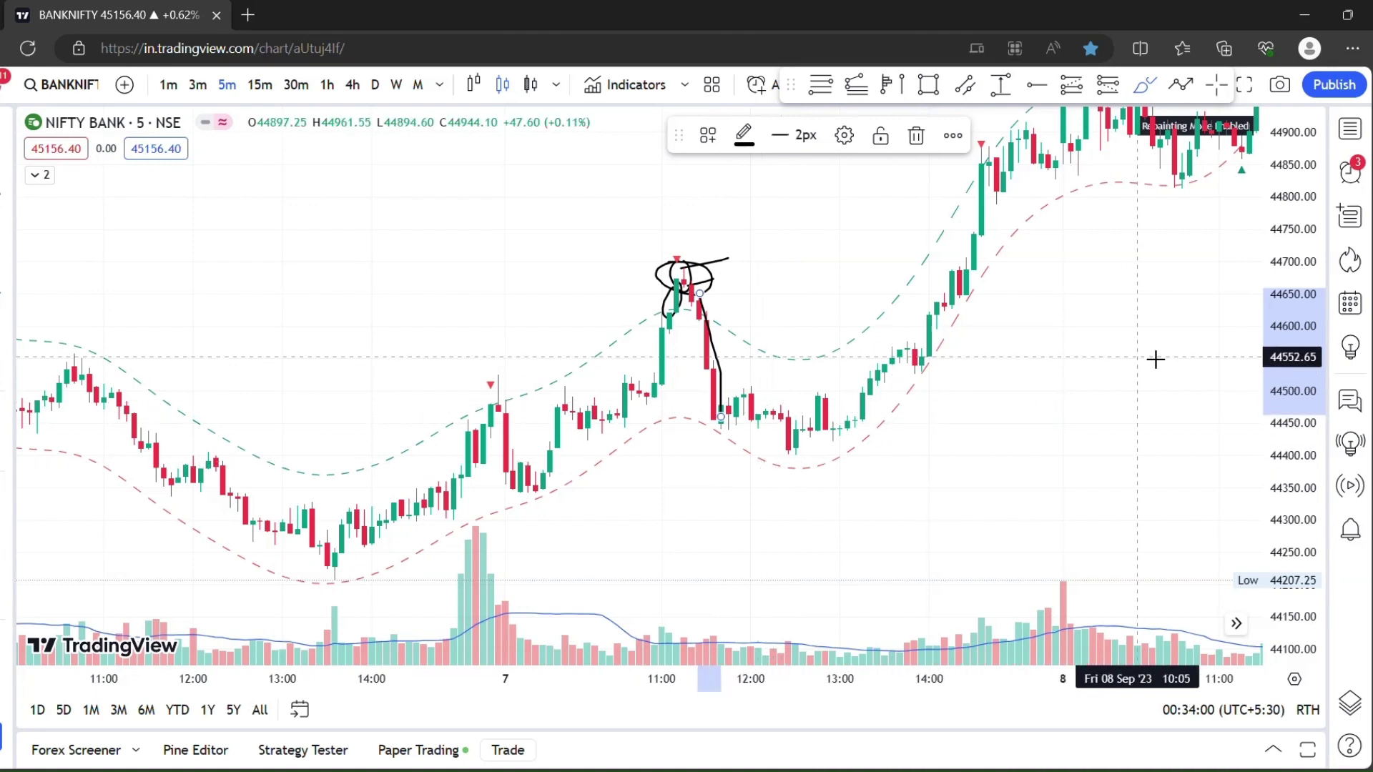
pyautogui.doubleClick(1291, 282)
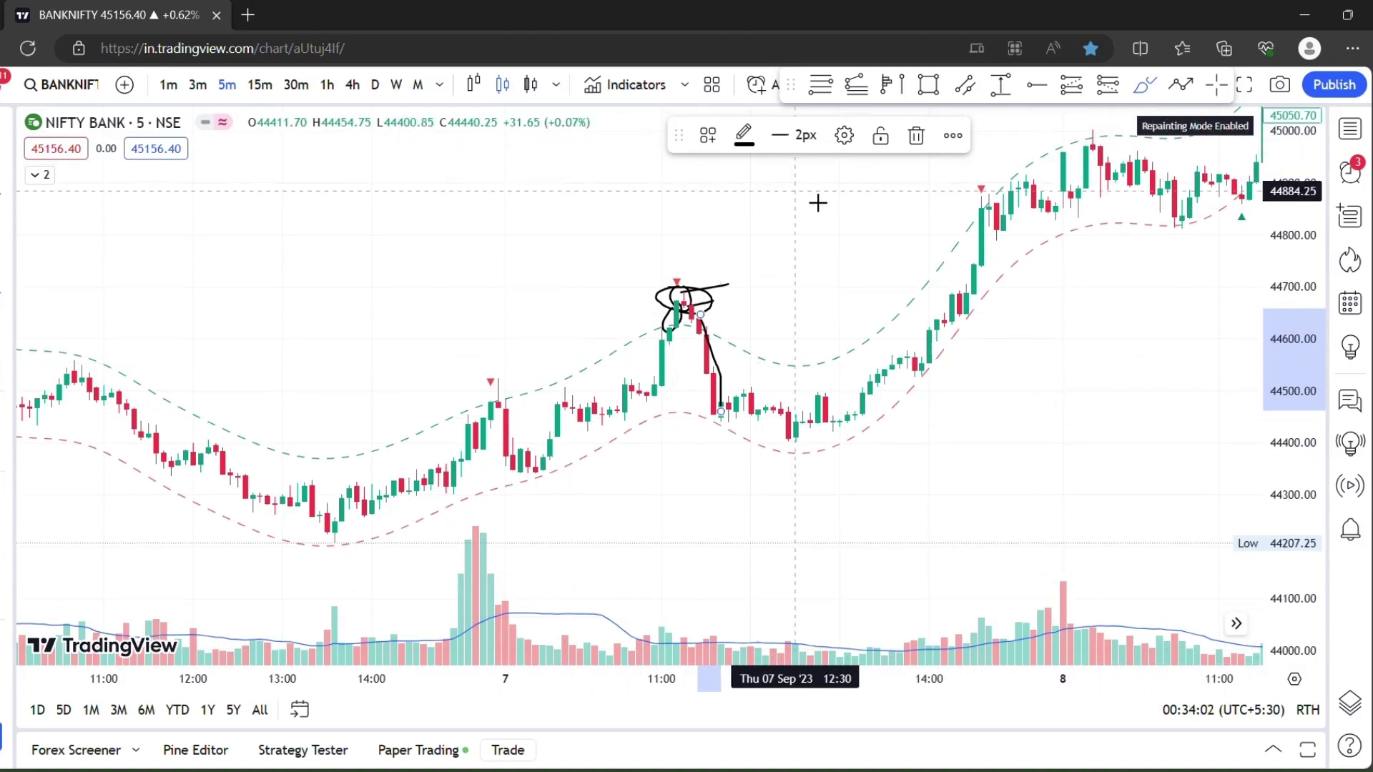
pyautogui.click(916, 136)
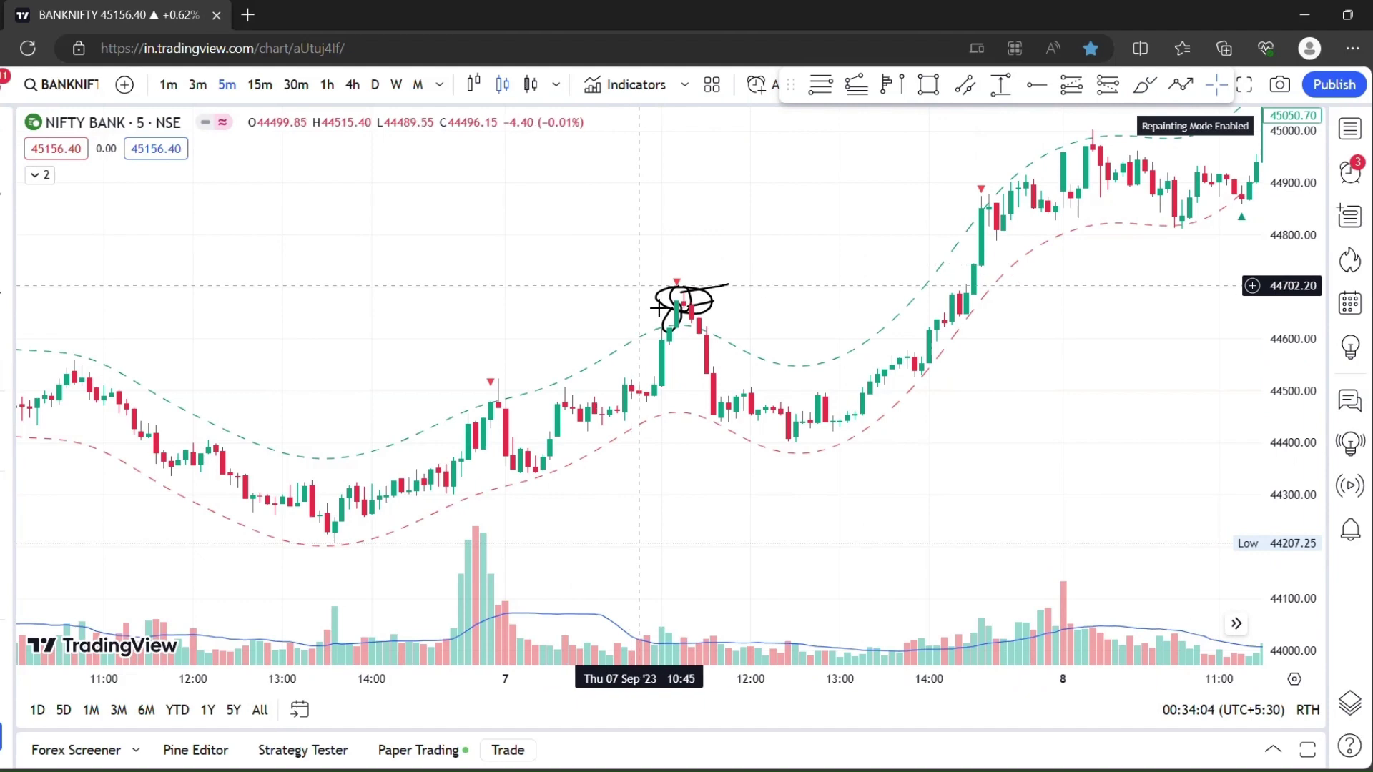
# Remove all drawings and pan the chart to show the 8 Sep session through the latest bars
pyautogui.rightClick(555, 262)
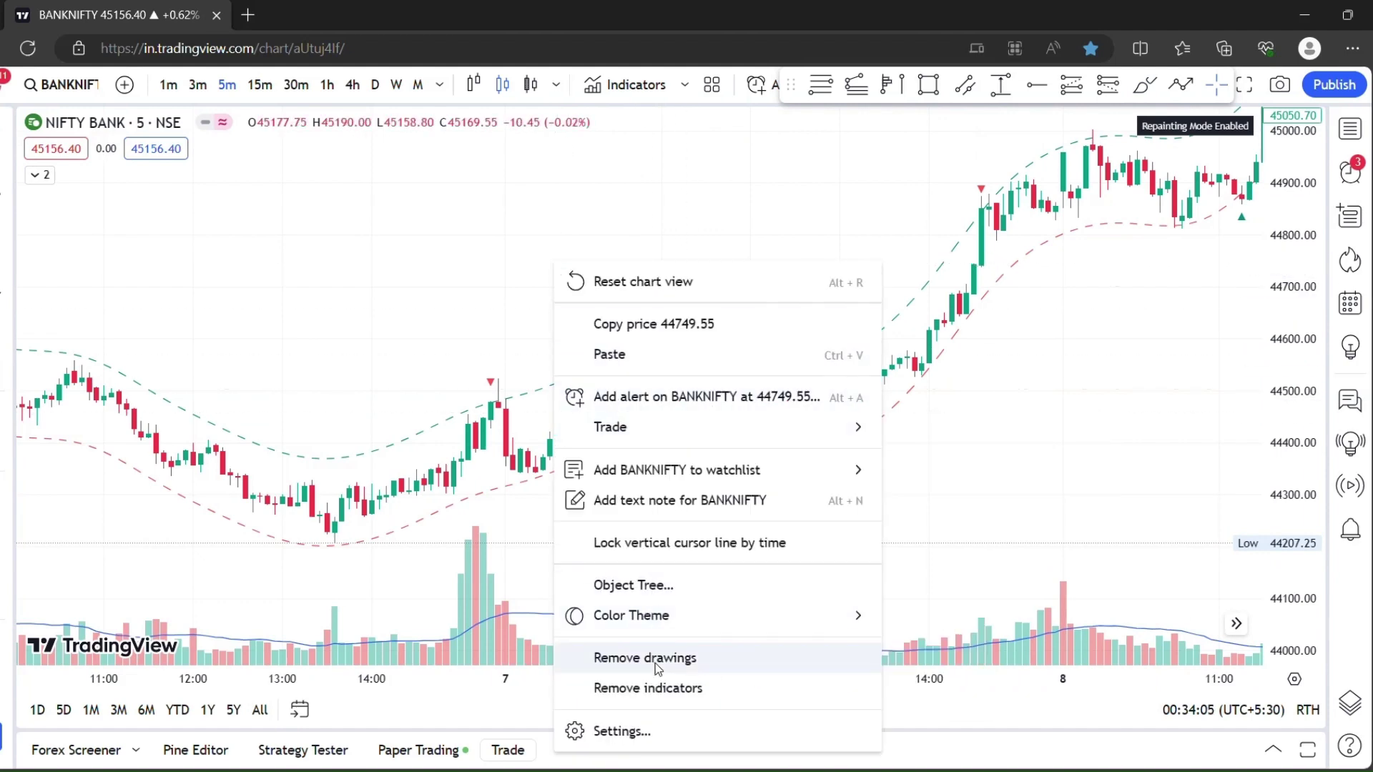
pyautogui.click(894, 458)
pyautogui.moveTo(898, 422); pyautogui.dragTo(597, 507)
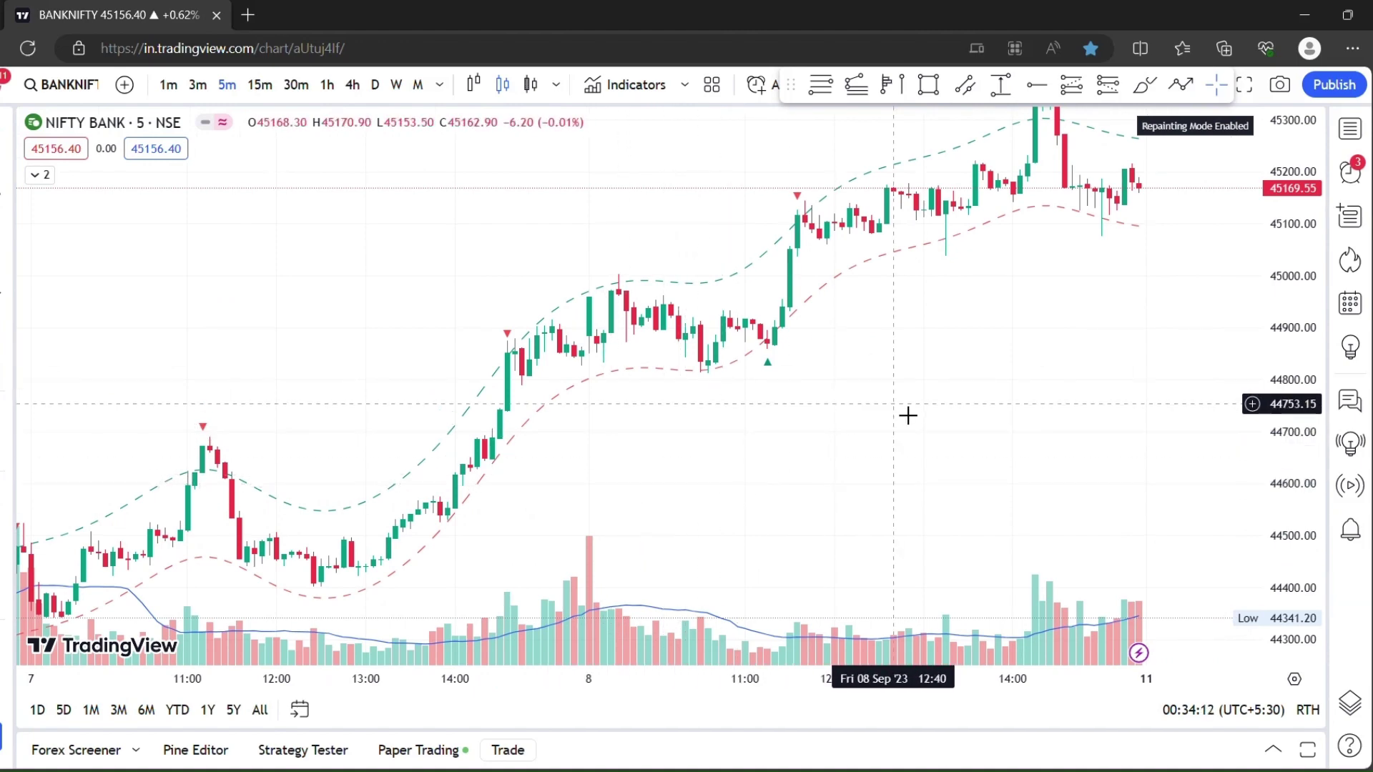
pyautogui.moveTo(908, 416); pyautogui.dragTo(644, 490)
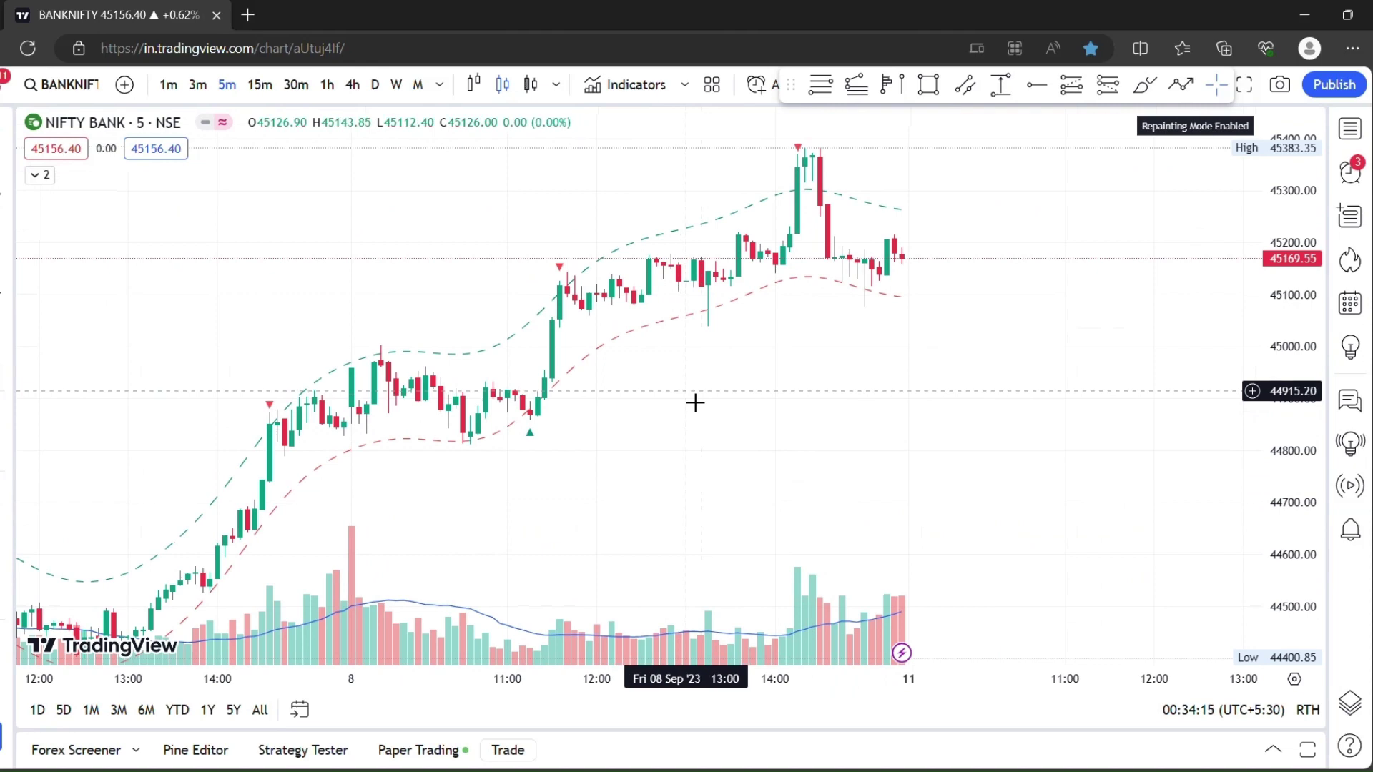
pyautogui.moveTo(561, 472); pyautogui.dragTo(470, 568)
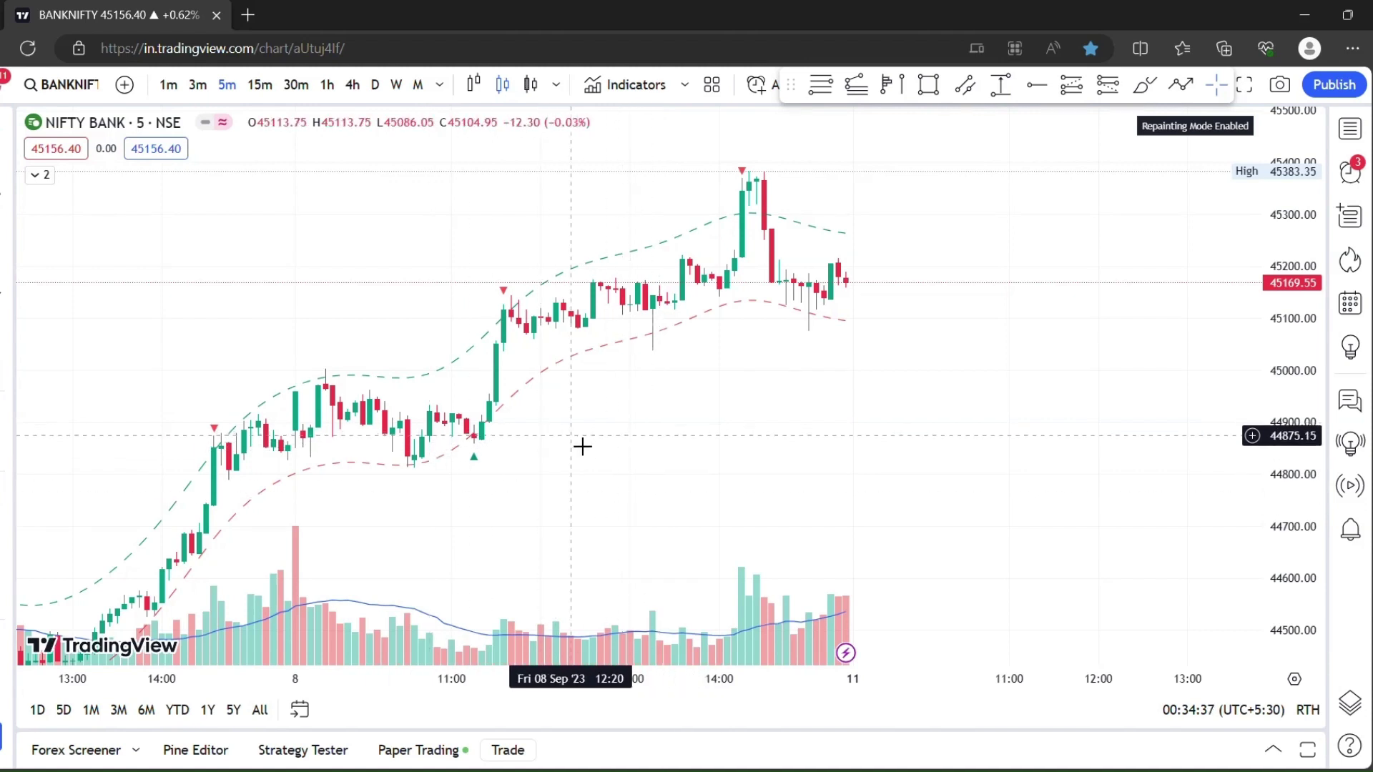
# Brush-trace the 8 Sep pullback to the lower band and the rise off its low, circling the 11:25 rebound candles
pyautogui.click(1142, 87)
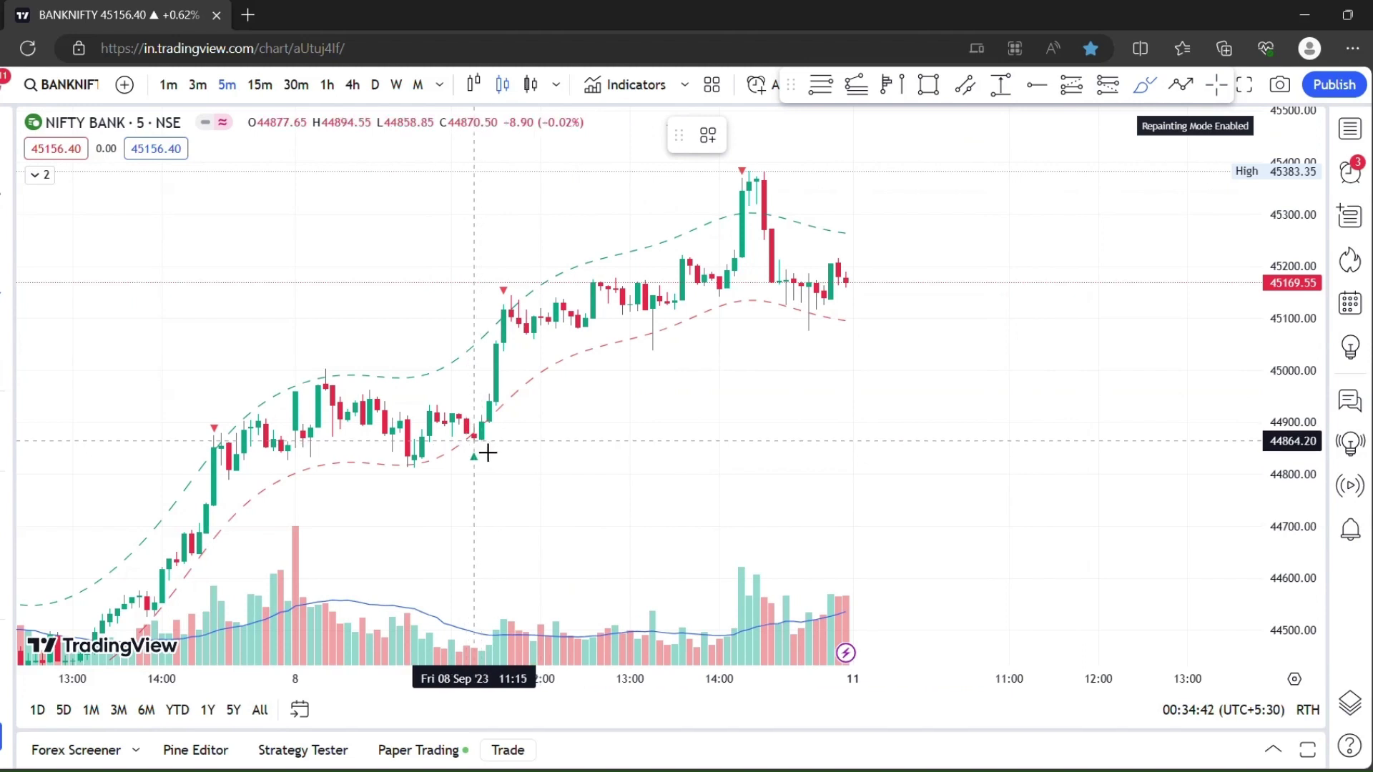
pyautogui.moveTo(315, 374)
pyautogui.mouseDown()
pyautogui.moveTo(390, 437)
pyautogui.moveTo(447, 447)
pyautogui.moveTo(407, 464)
pyautogui.moveTo(440, 481)
pyautogui.moveTo(472, 469)
pyautogui.moveTo(498, 436)
pyautogui.moveTo(487, 424)
pyautogui.mouseUp()
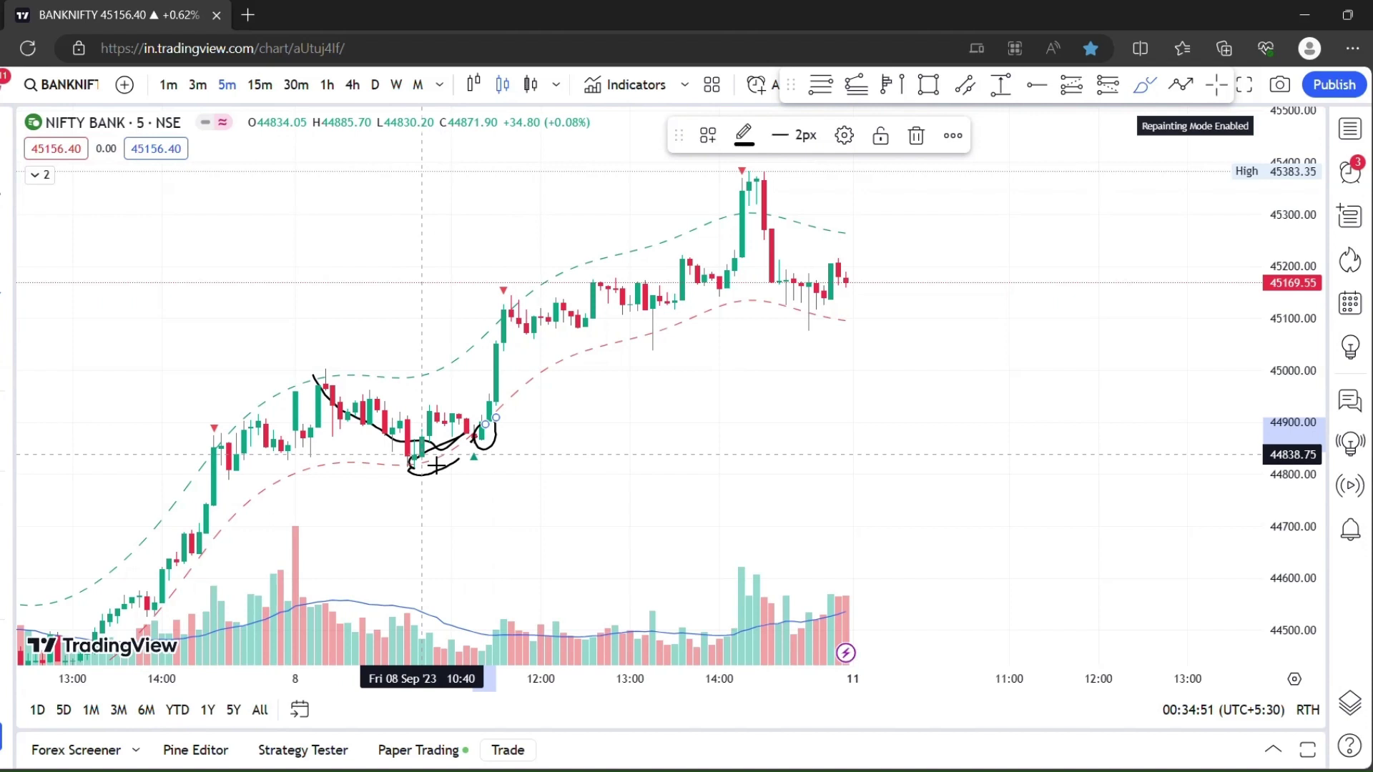
pyautogui.moveTo(418, 458); pyautogui.dragTo(452, 416)
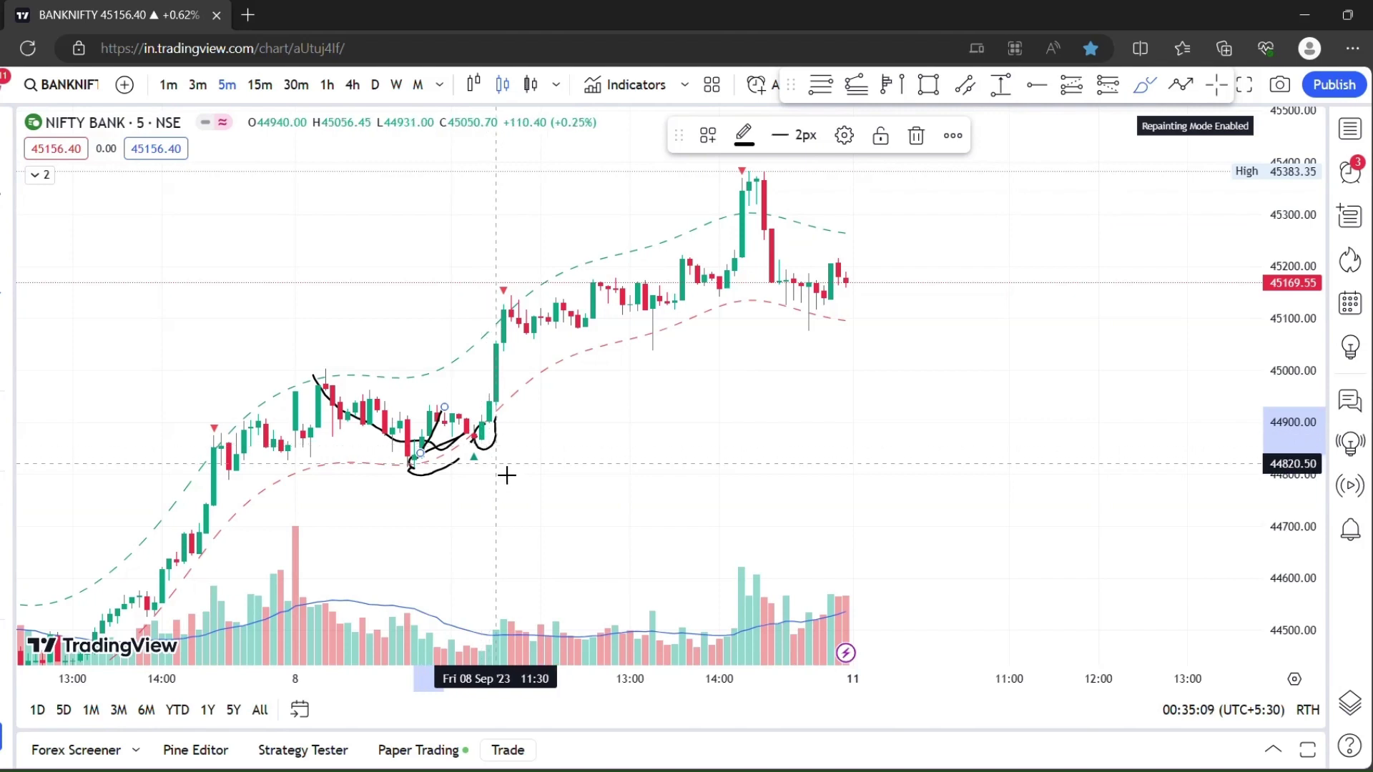
pyautogui.moveTo(493, 455)
pyautogui.mouseDown()
pyautogui.moveTo(468, 424)
pyautogui.moveTo(490, 422)
pyautogui.moveTo(497, 444)
pyautogui.mouseUp()
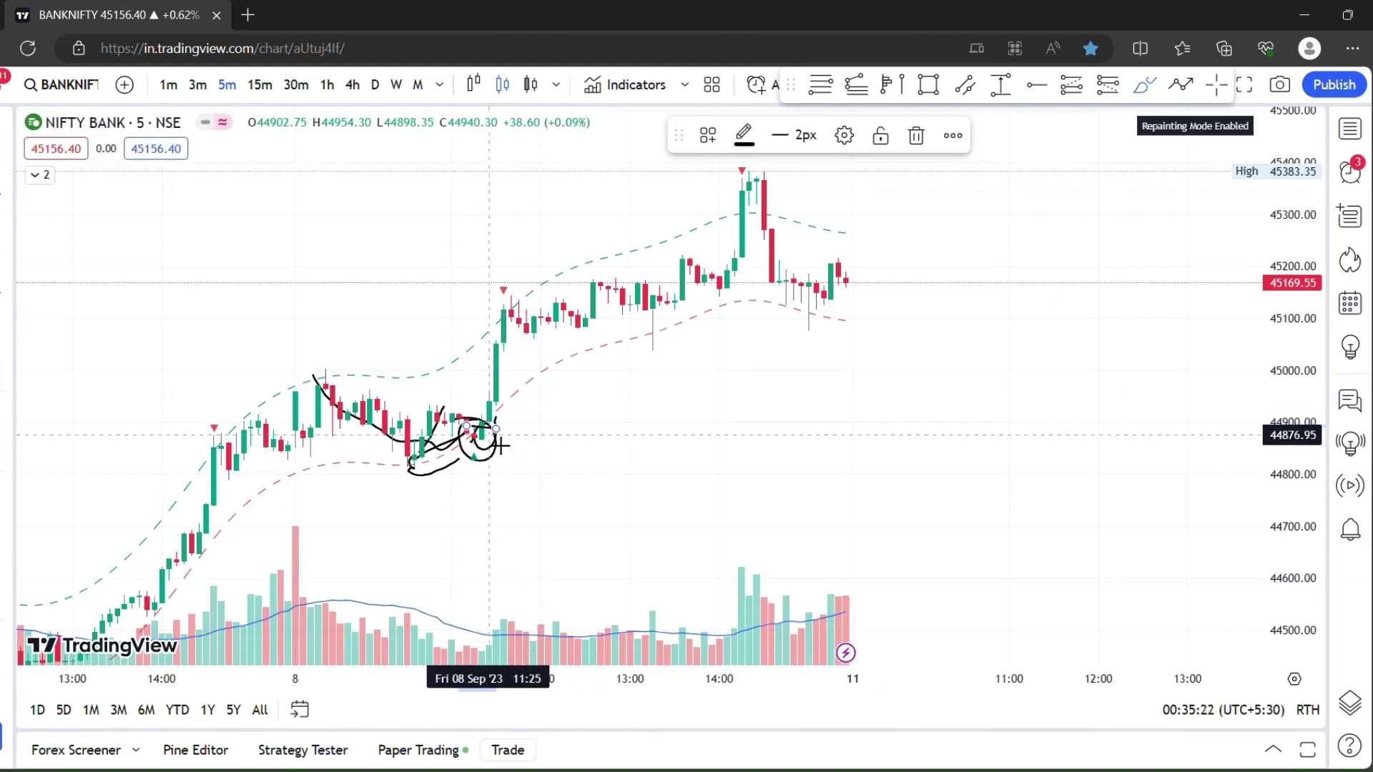
# Replace the old marks with a brush circle on the 8 Sep lower-band candle and a stroke up to the 11:40 high near 45168
pyautogui.rightClick(673, 444)
pyautogui.click(750, 671)
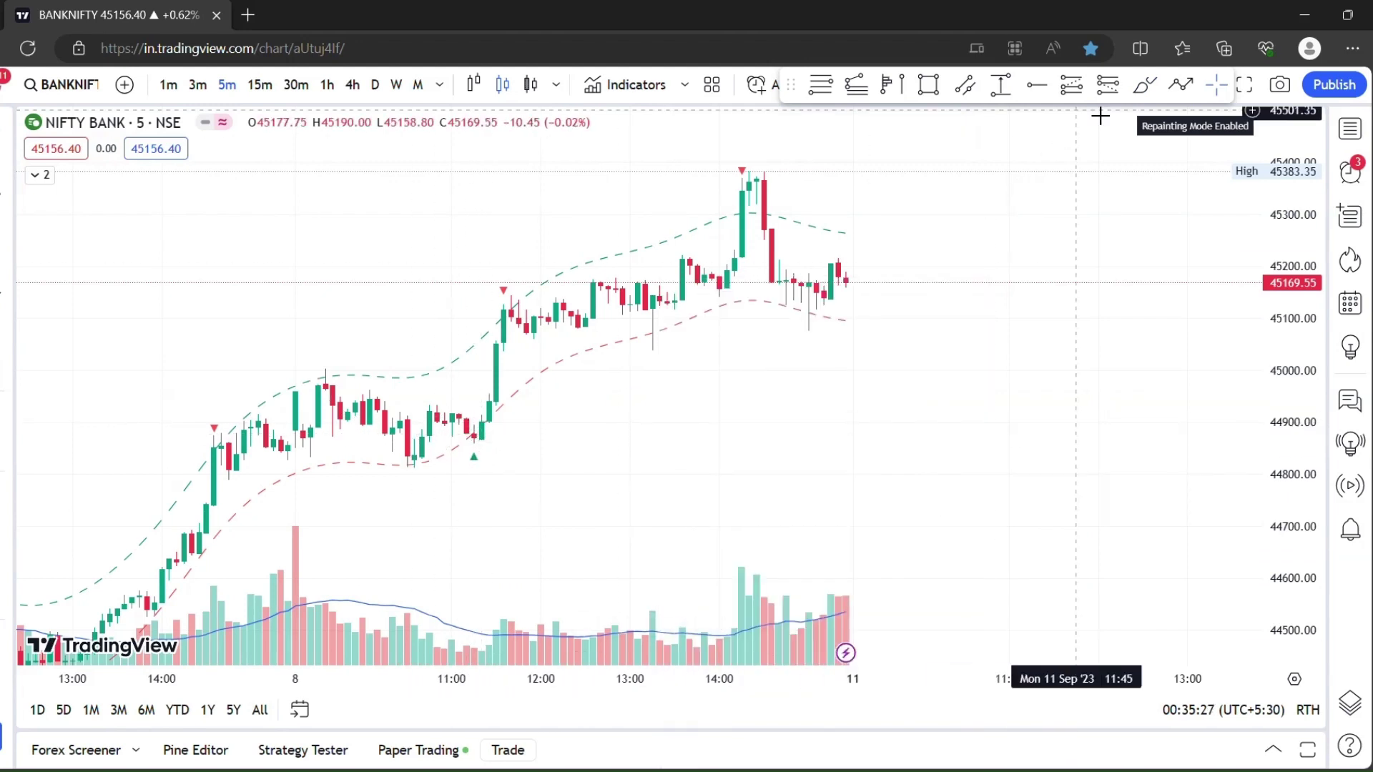
pyautogui.click(1144, 84)
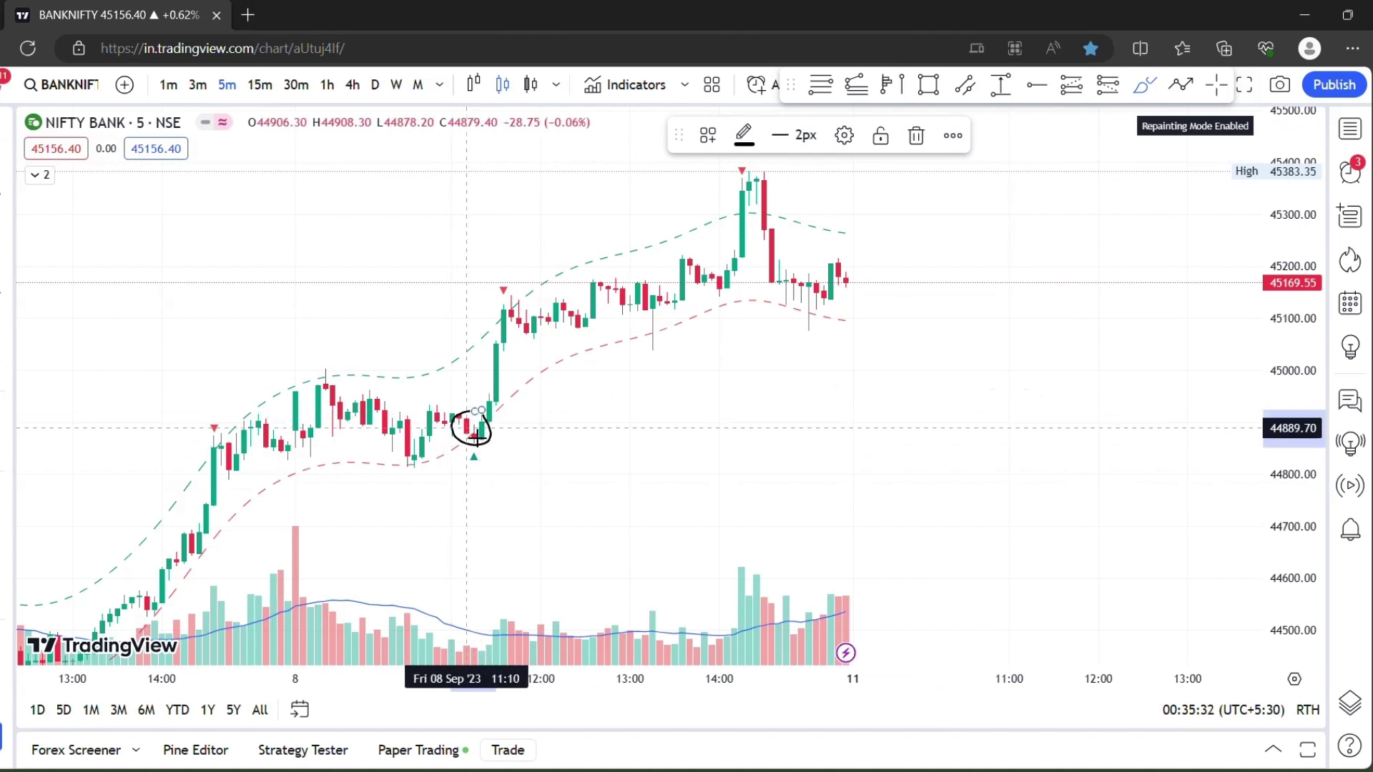
pyautogui.moveTo(466, 423); pyautogui.dragTo(504, 419)
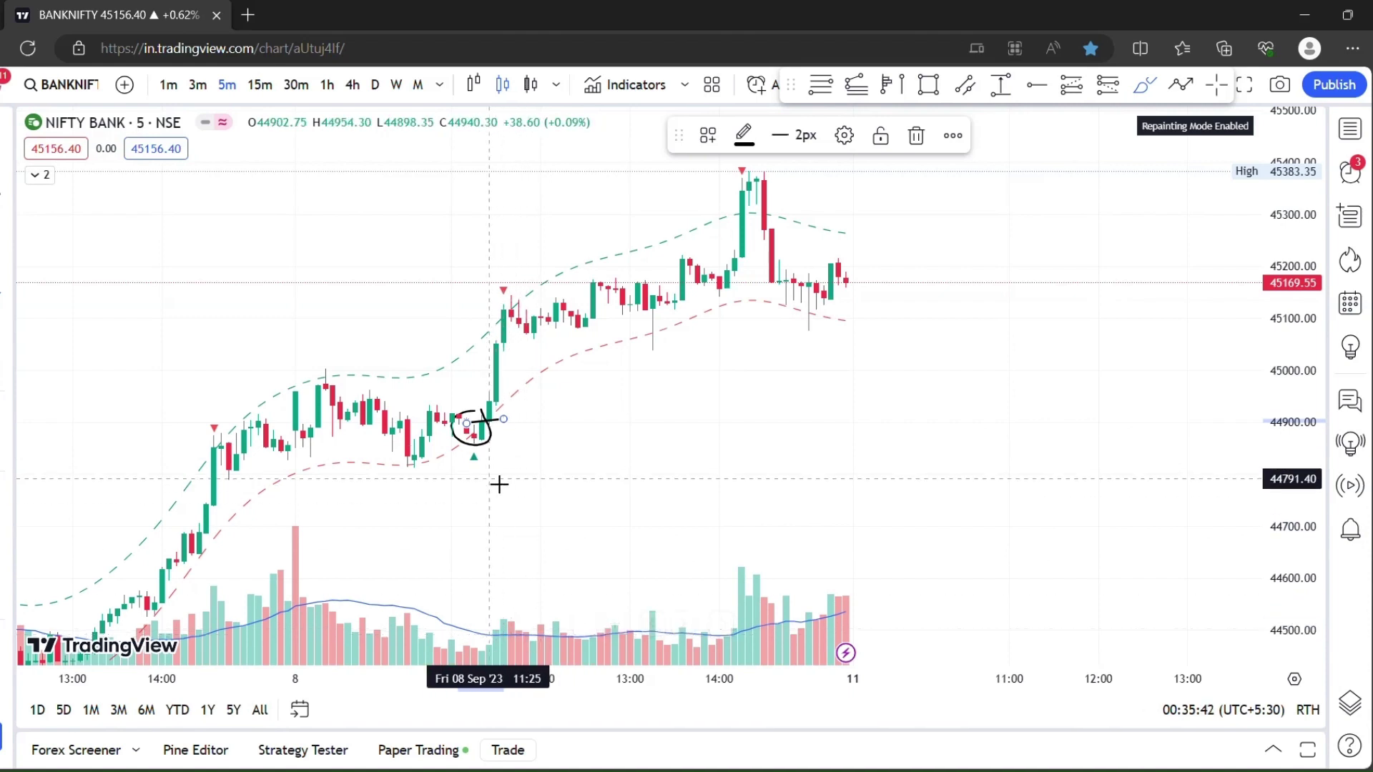
pyautogui.moveTo(492, 422); pyautogui.dragTo(510, 284)
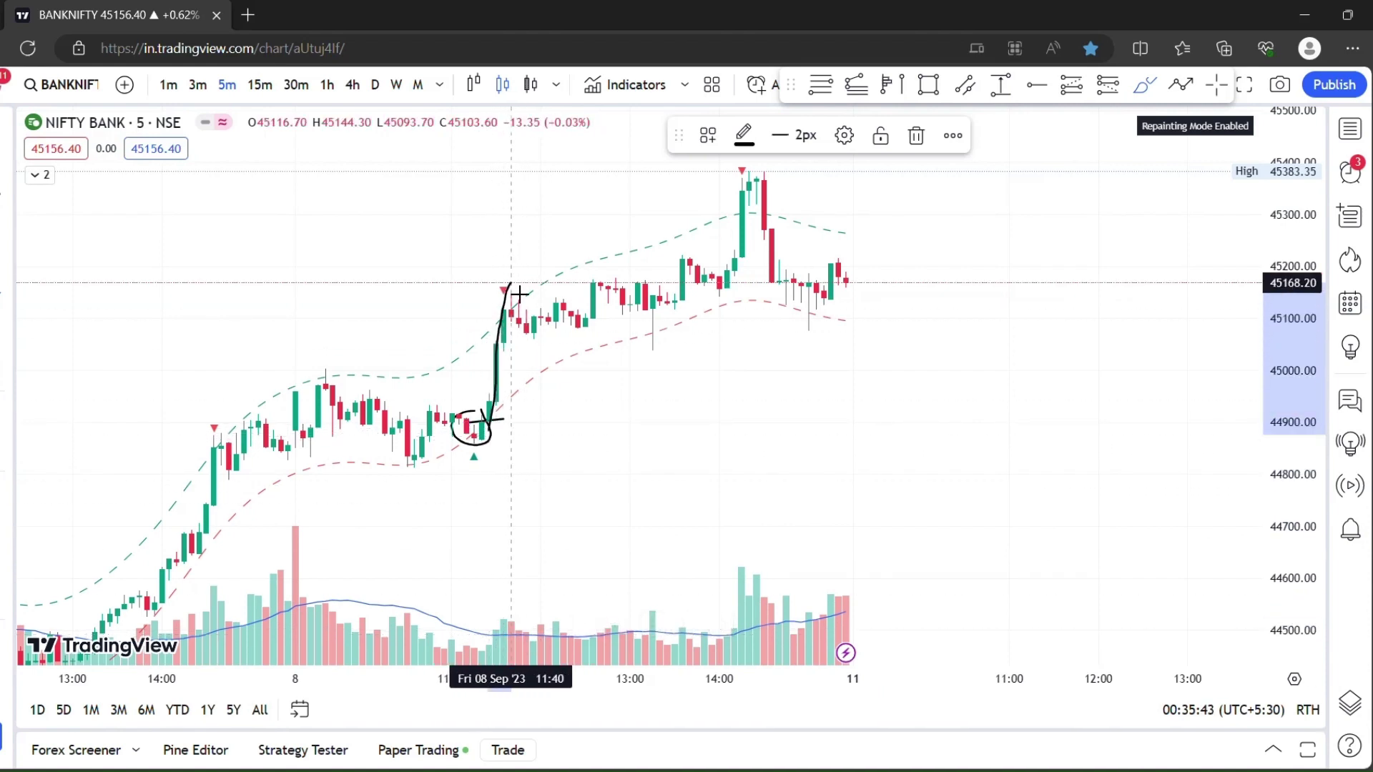